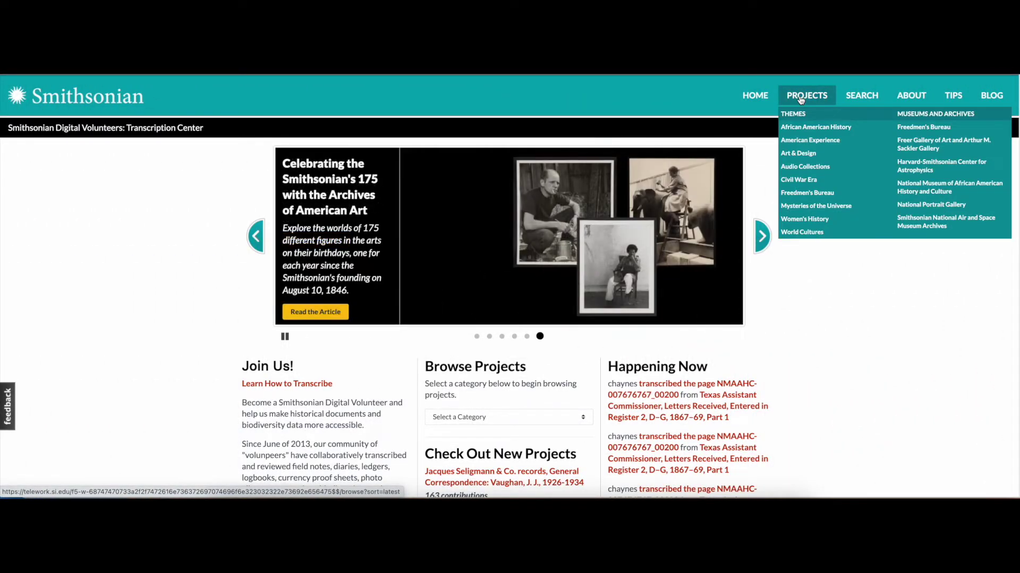
Open the Browse Projects page, led by the 27% complete Freedmen's Bureau collection
click(803, 98)
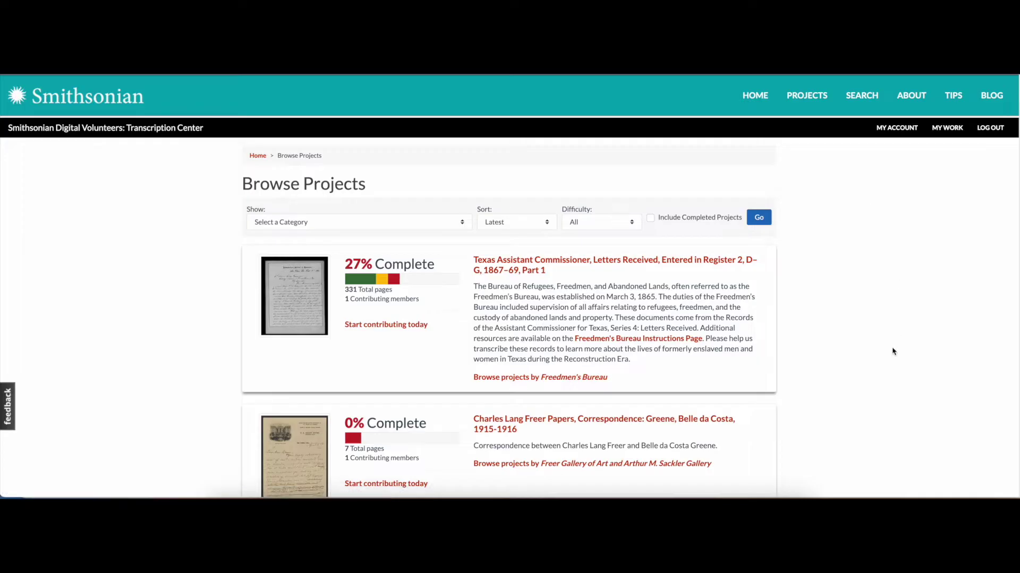
Review the Show, Sort and Difficulty filter lists, leaving Latest and All unchanged
scroll(893, 351, down, 5)
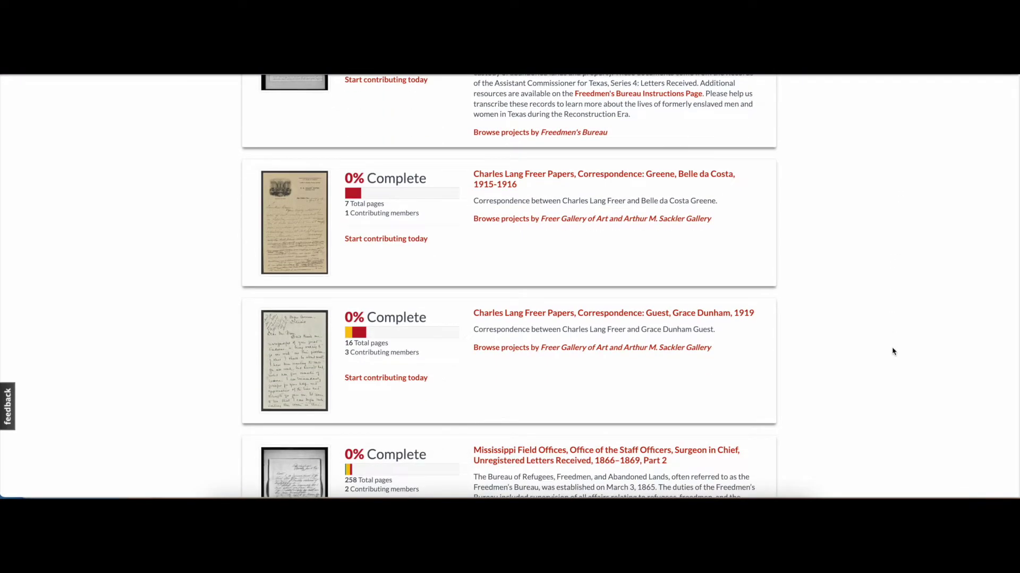
scroll(892, 351, down, 2)
scroll(892, 351, up, 8)
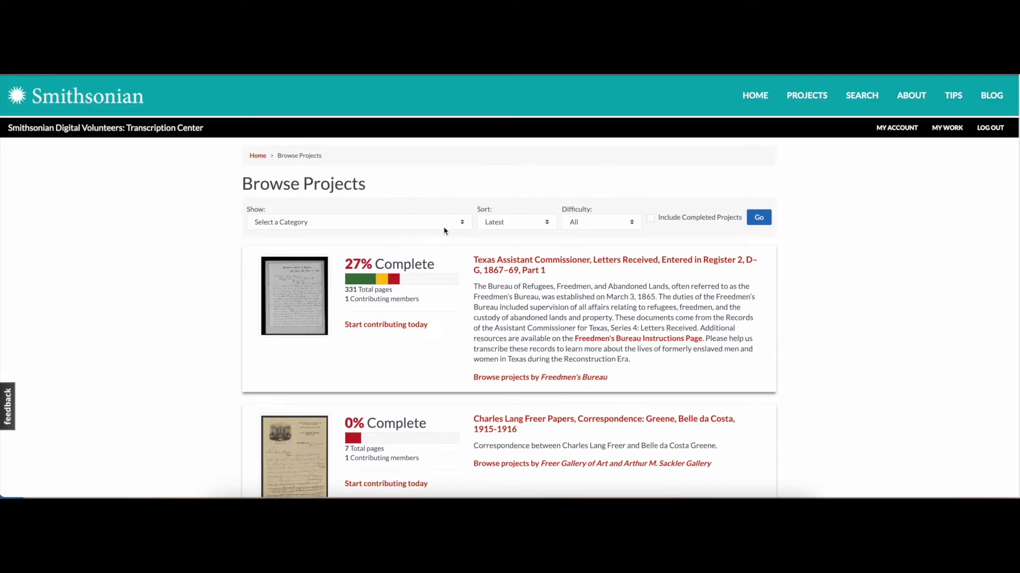
click(461, 229)
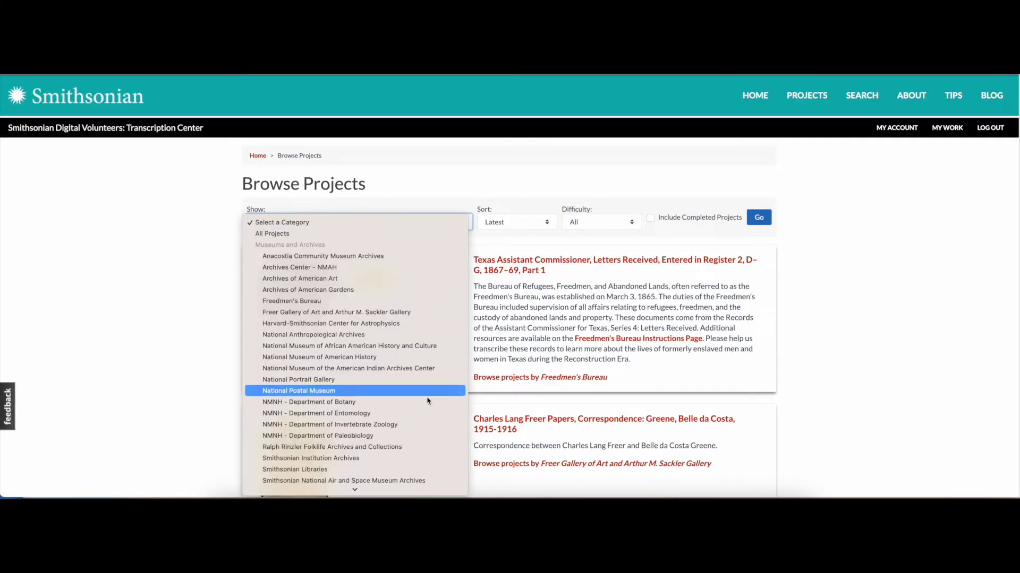
scroll(427, 415, down, 3)
scroll(426, 410, down, 2)
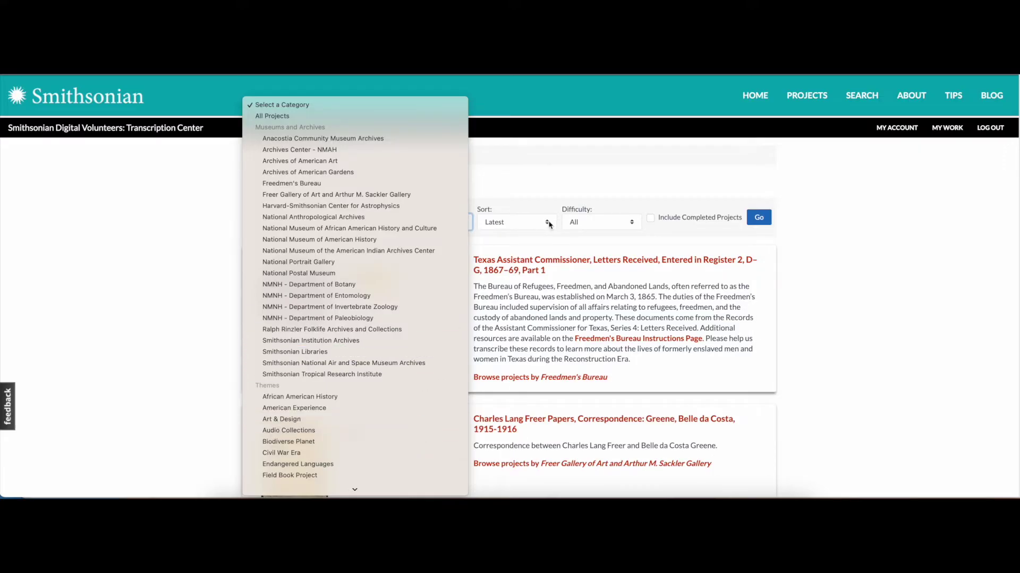
click(543, 224)
click(543, 224)
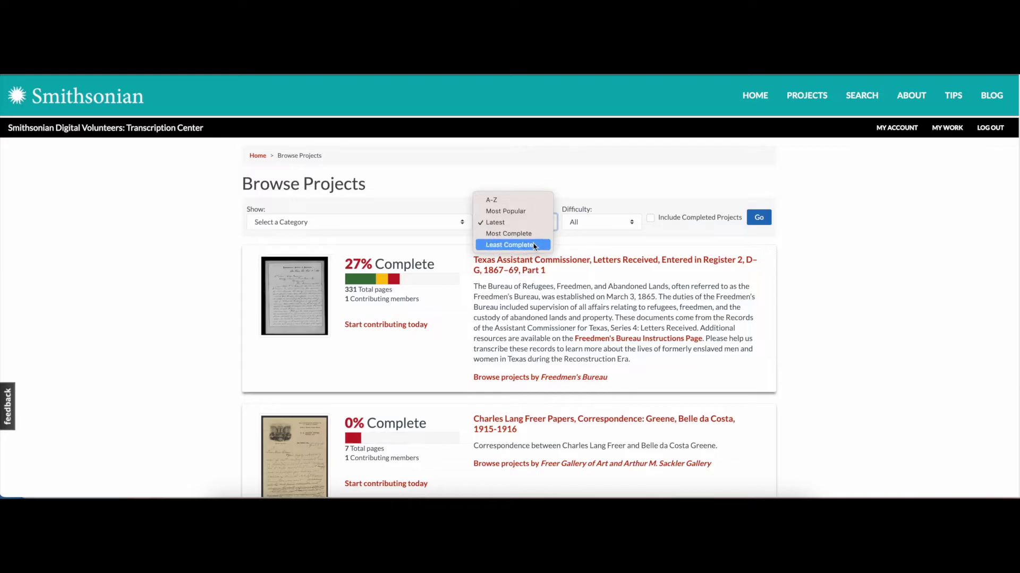
click(598, 227)
click(605, 227)
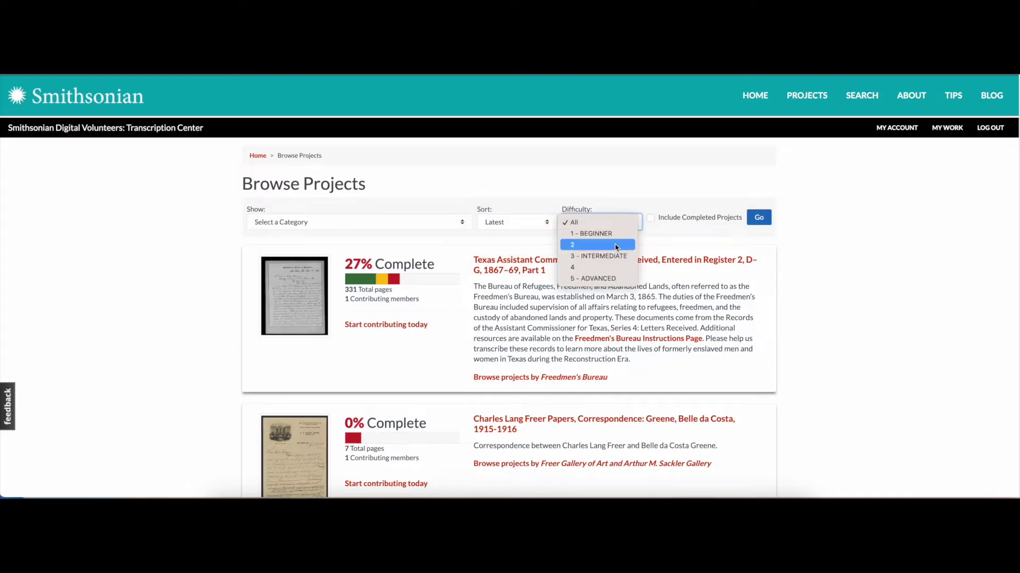
click(629, 189)
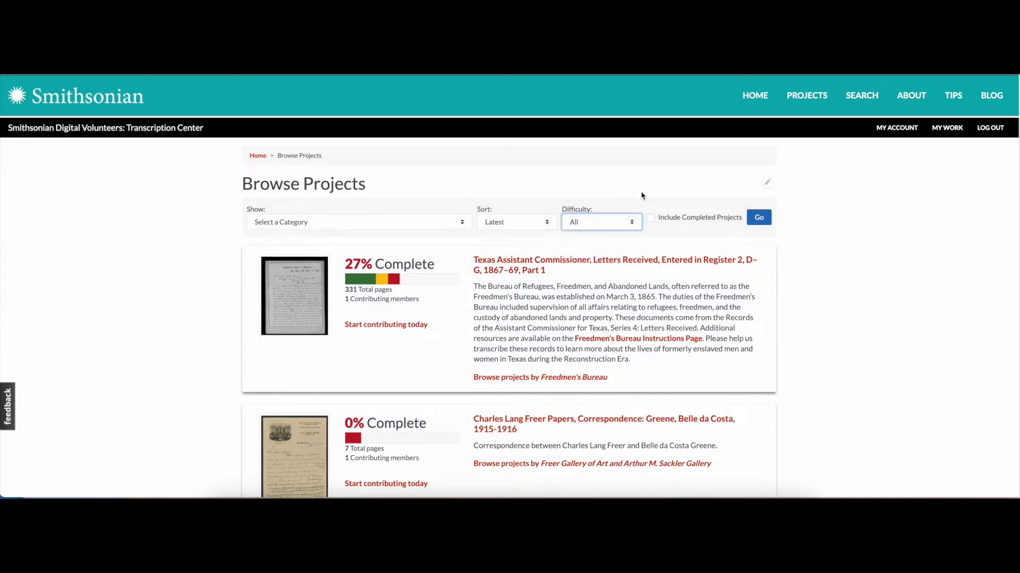
Open the Register 6, May–Aug. 1866, Part 2 letters project and scroll to its thumbnails
click(677, 262)
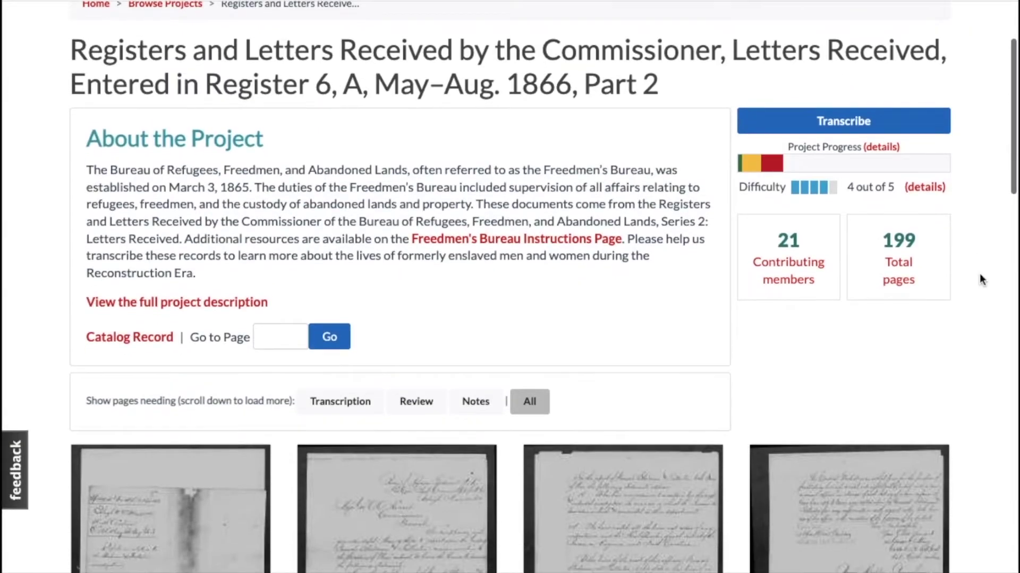
scroll(980, 269, down, 5)
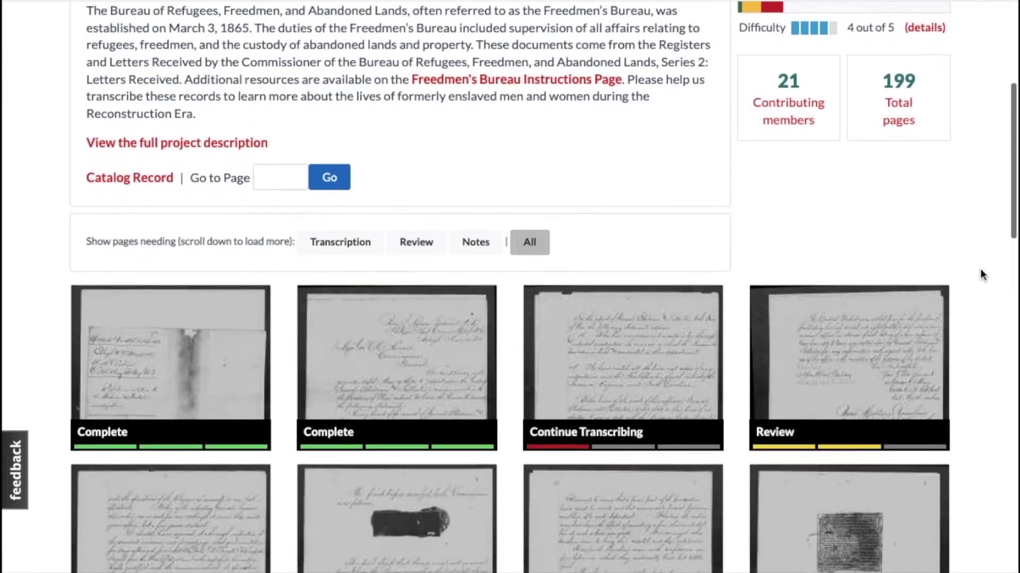
scroll(980, 270, down, 3)
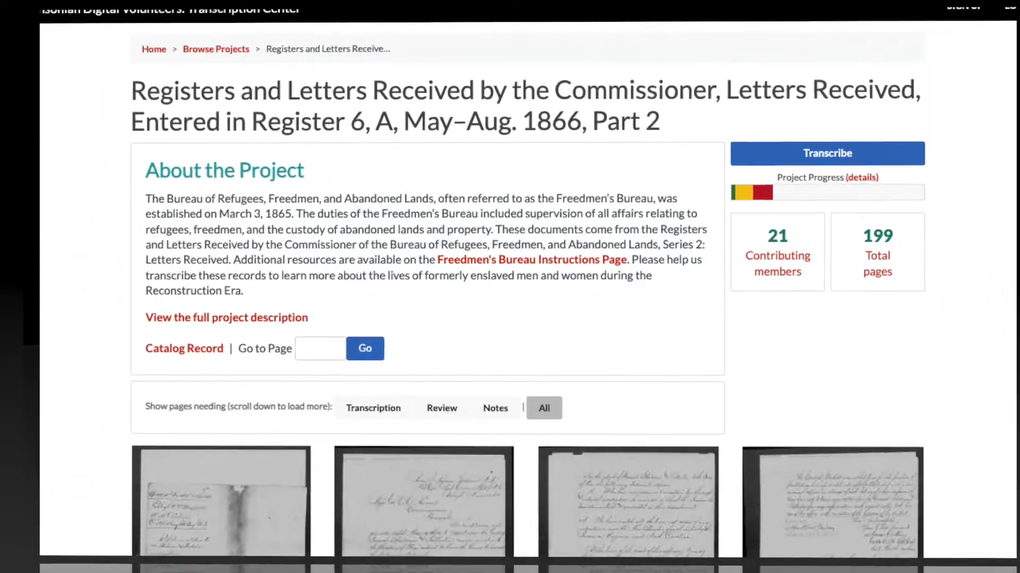
scroll(983, 262, down, 2)
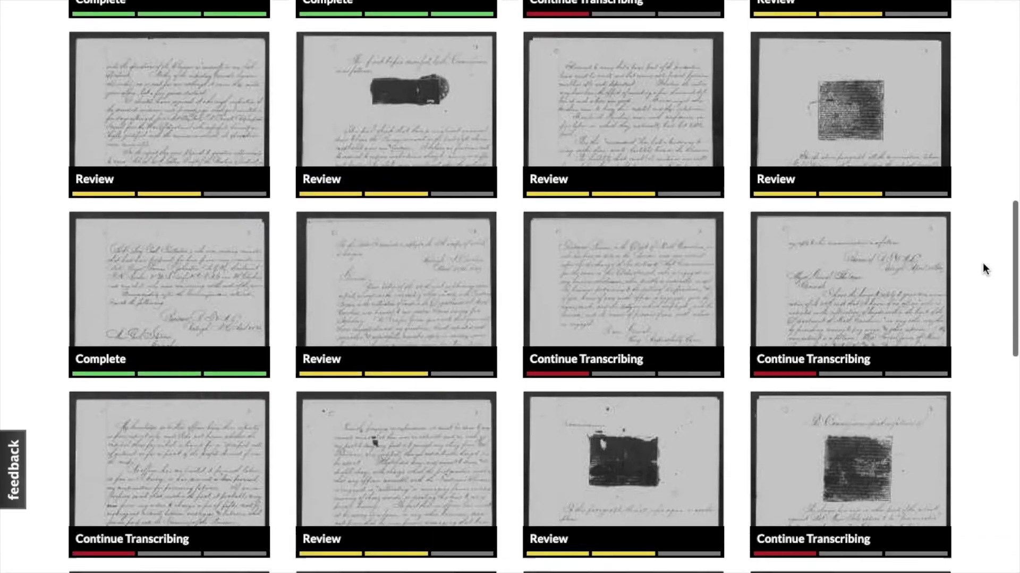
scroll(982, 262, down, 4)
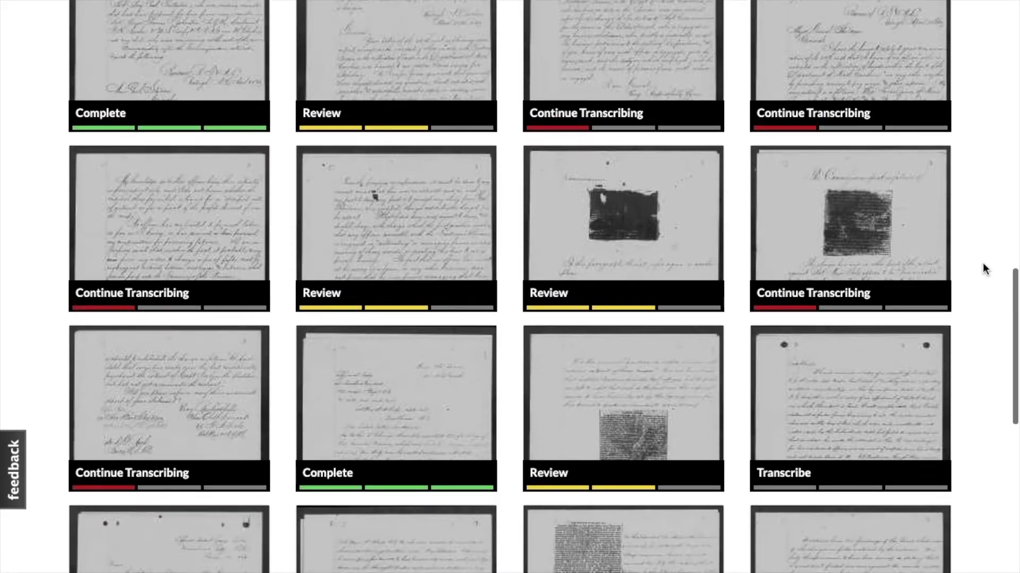
scroll(982, 263, down, 3)
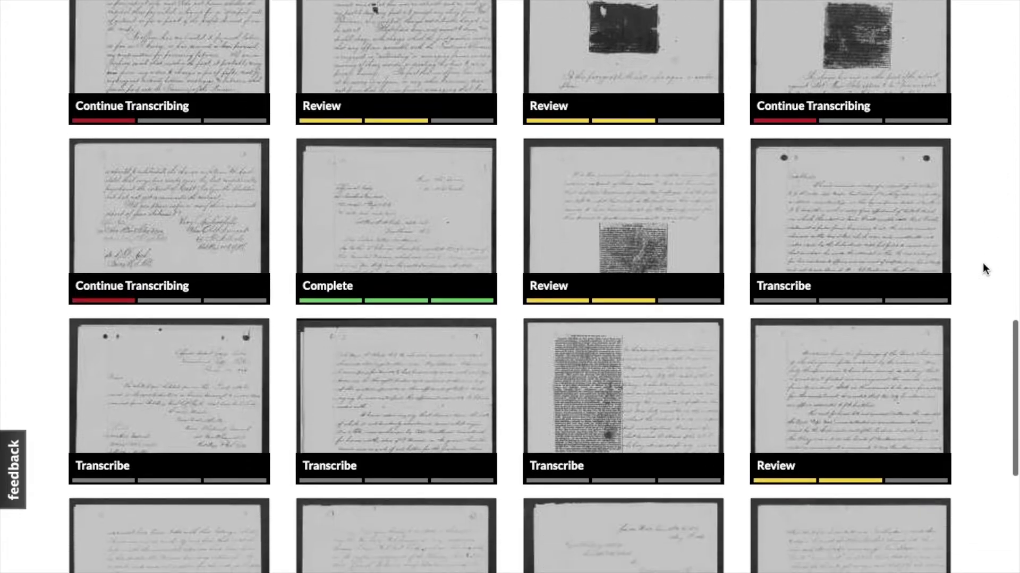
scroll(982, 262, down, 1)
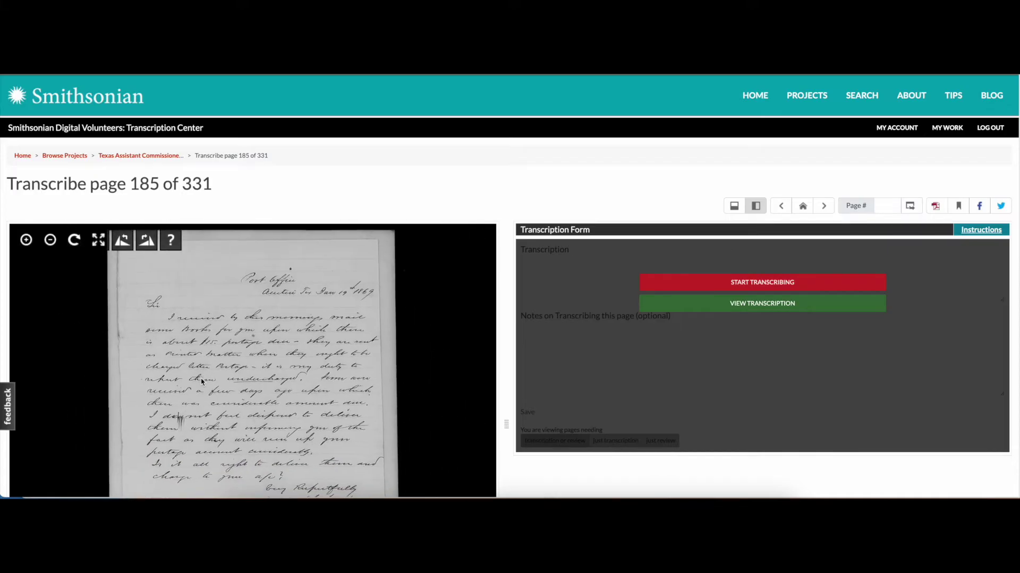
Zoom in on the 1869 Austin post office letter, then rotate it a quarter turn and back
scroll(201, 380, up, 2)
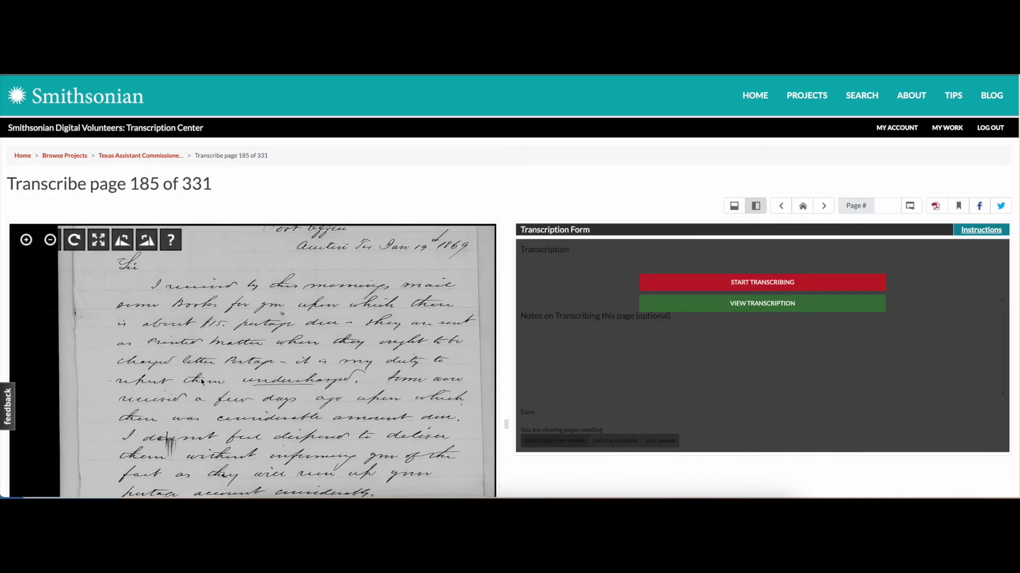
scroll(202, 380, down, 3)
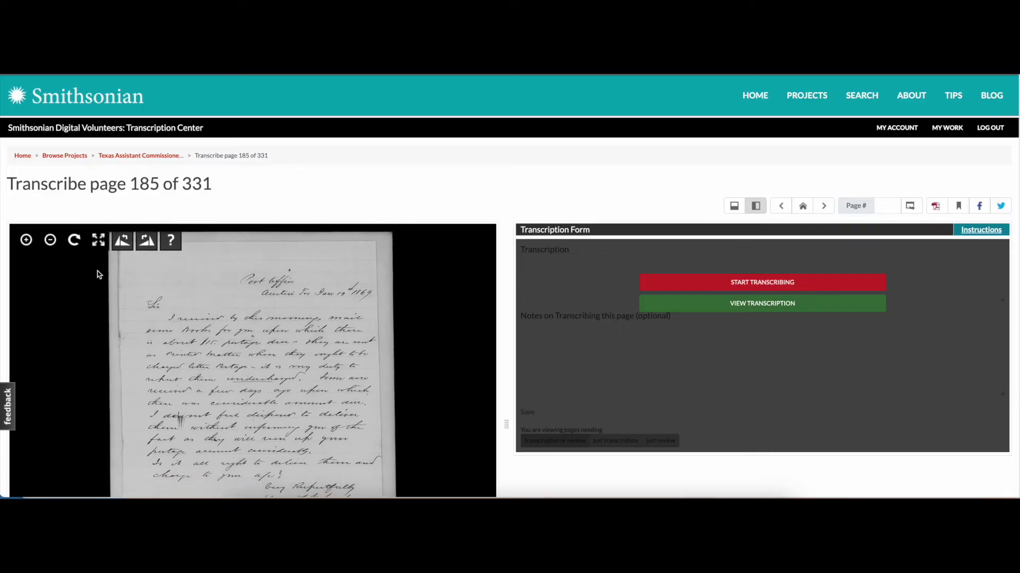
click(26, 240)
scroll(210, 320, down, 2)
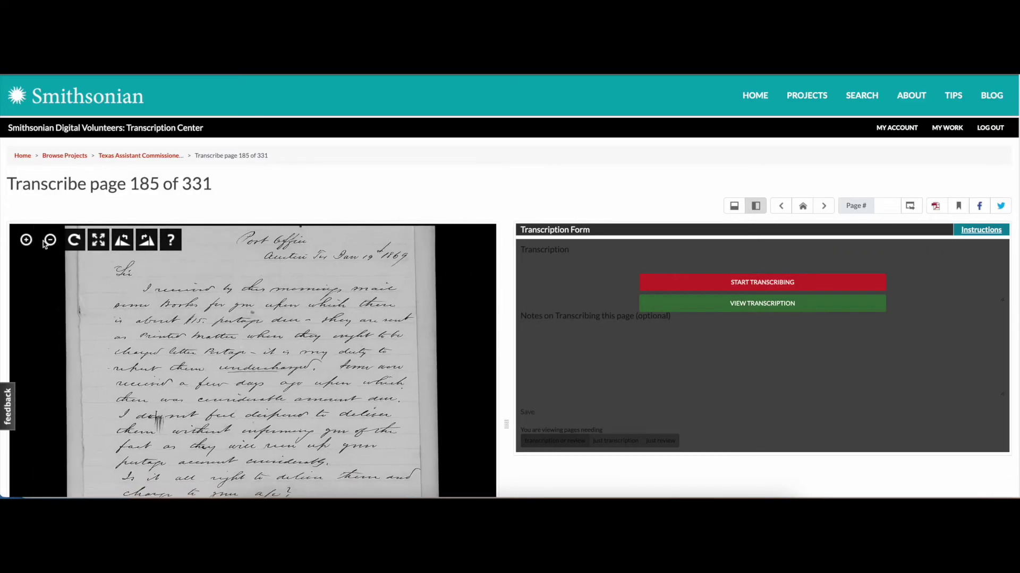
scroll(210, 320, up, 1)
scroll(183, 325, down, 1)
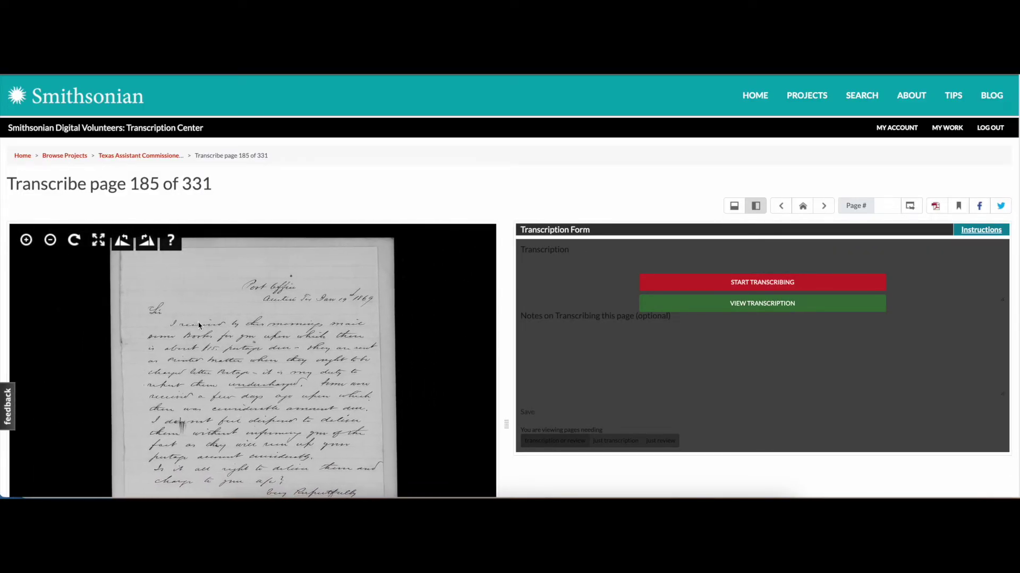
scroll(183, 324, down, 2)
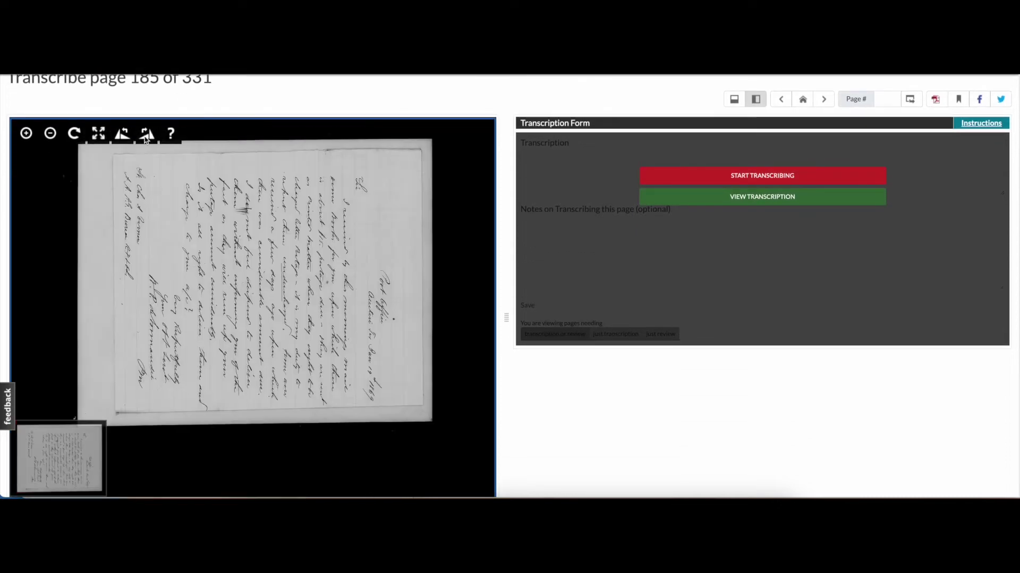
click(143, 137)
click(143, 137)
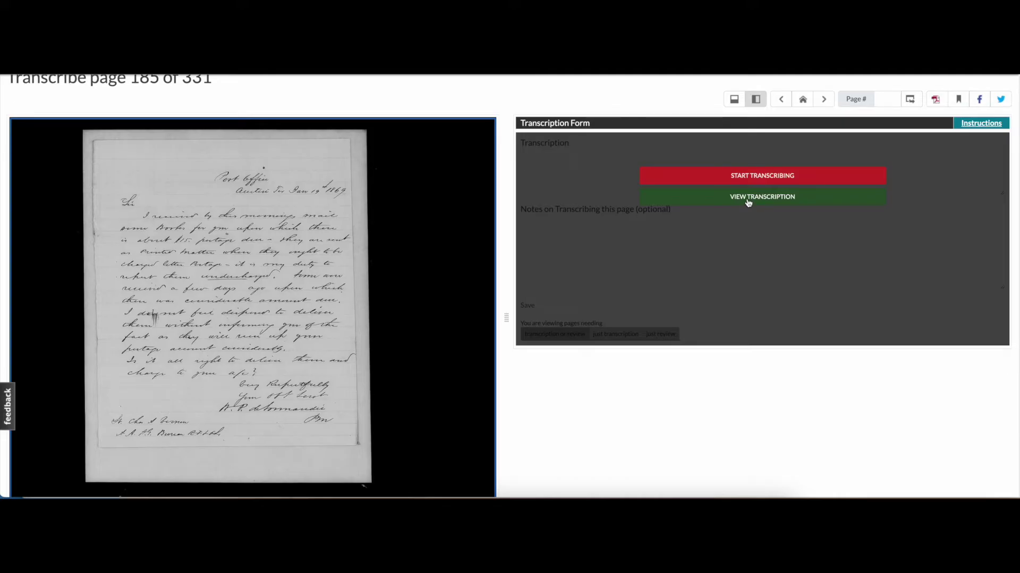
Start transcribing page 185 and make the transcription box taller
click(749, 177)
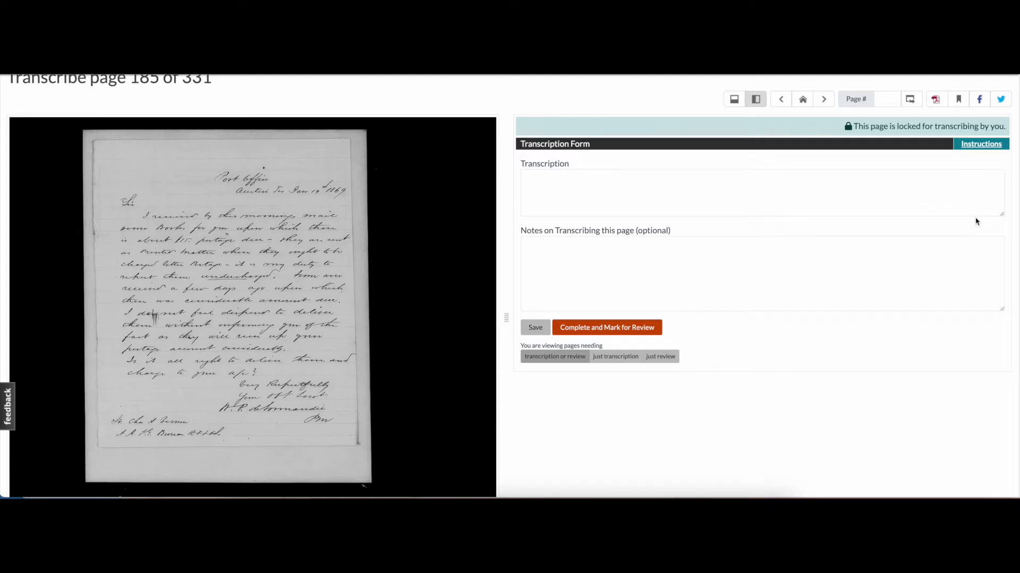
drag(977, 222, 997, 337)
click(668, 220)
scroll(252, 223, up, 4)
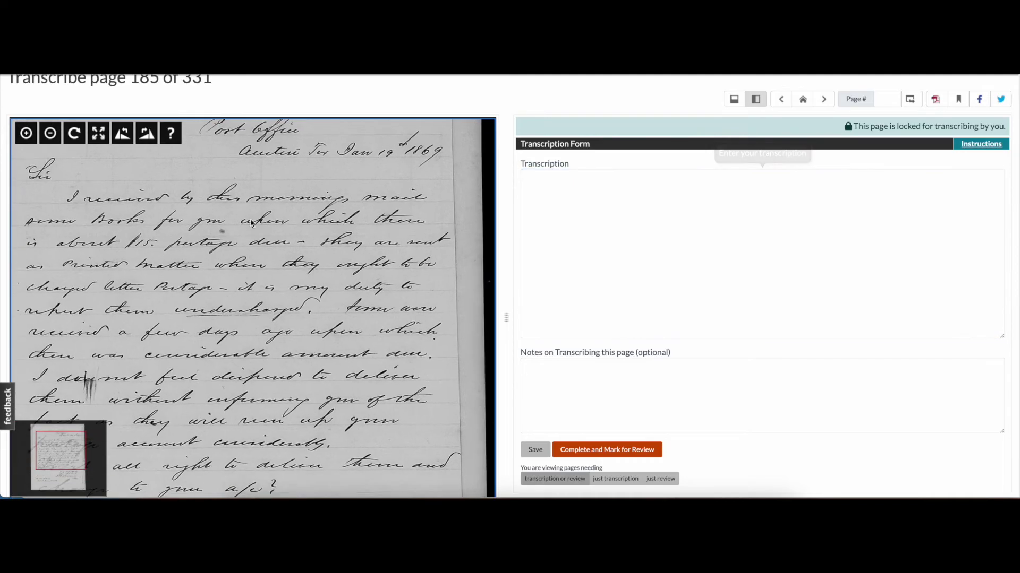
scroll(252, 223, down, 4)
click(554, 175)
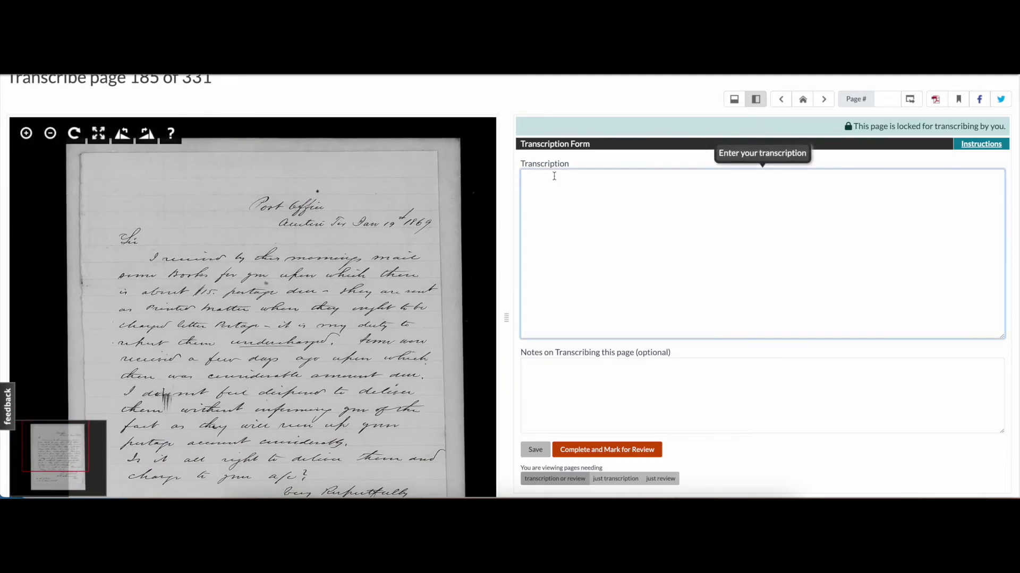
drag(852, 126, 1011, 127)
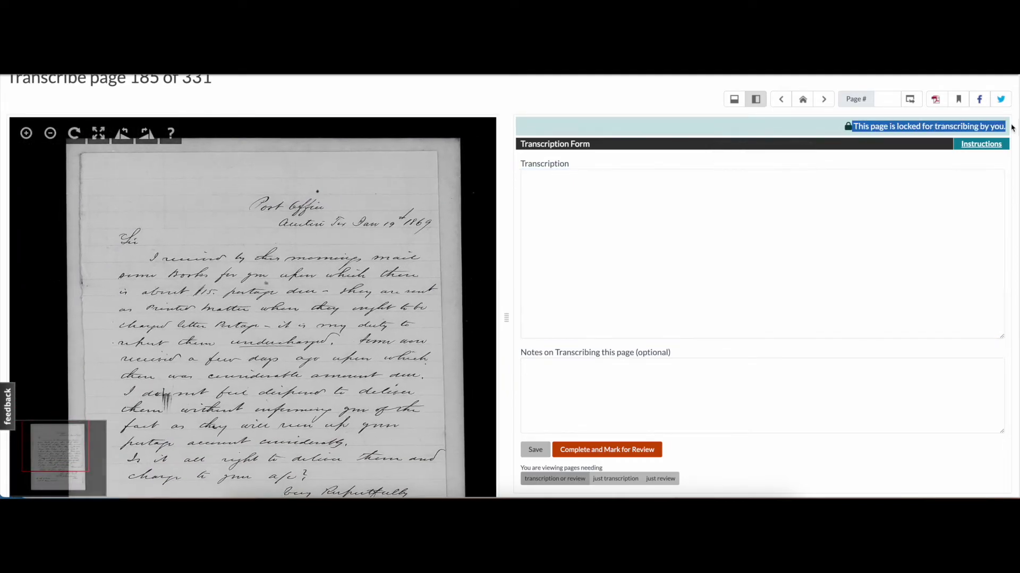
click(544, 178)
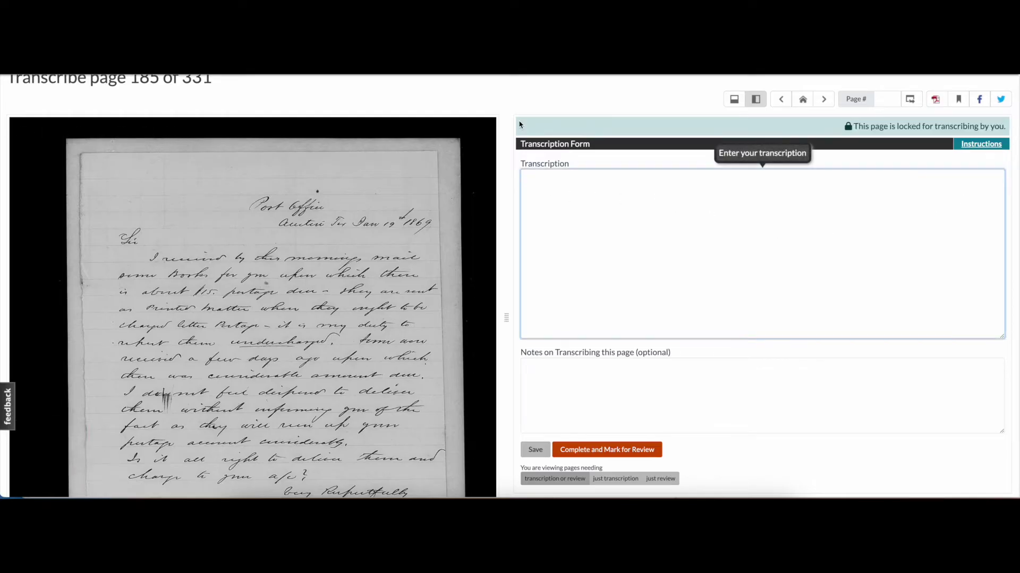
Enter 'Post Office', 'Austin Tex Jan 19th 1869', 'Sir' and the opening line through 'Books for you upon which there'
text(Post Office)
key(Return)
text(Austin Tex Jan 19th 1869)
key(Return)
text(Sir)
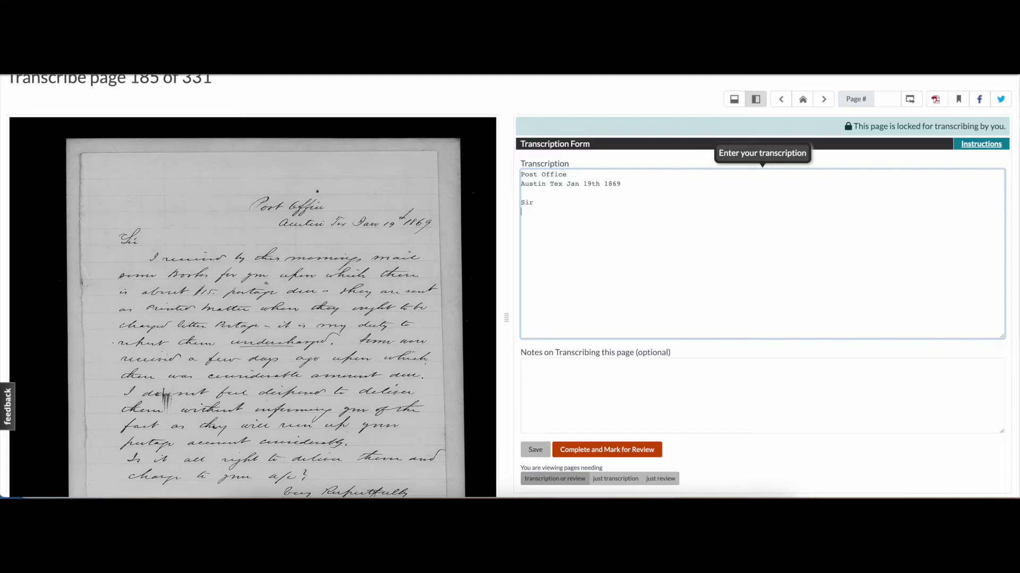
key(Return)
text(I received by this morning, mail)
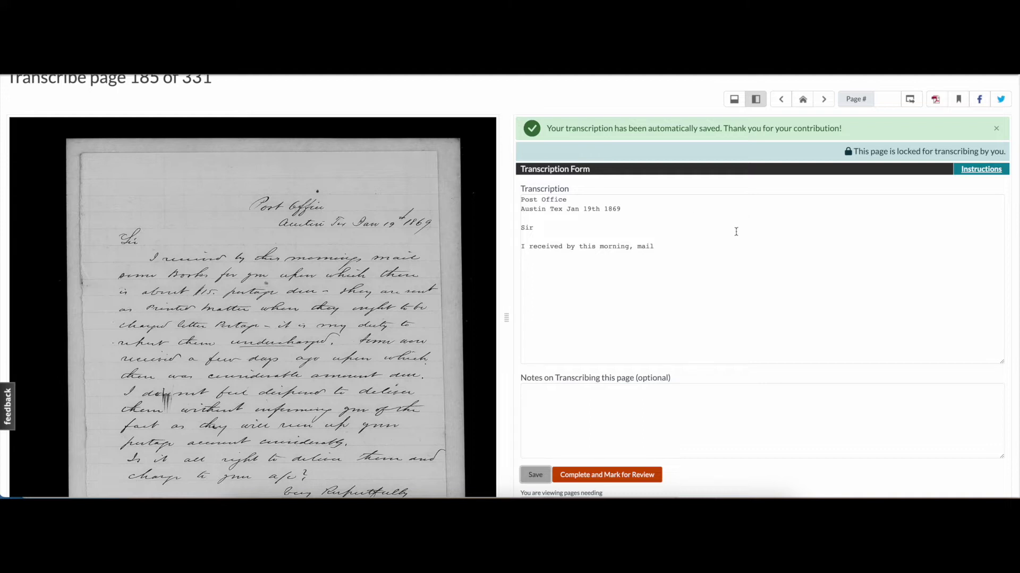
click(715, 251)
text([)
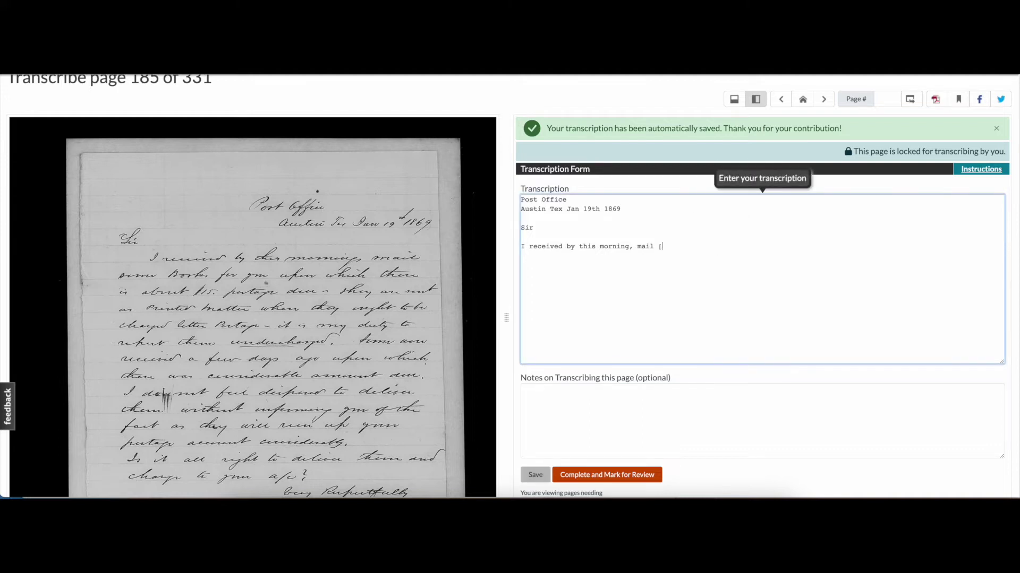
text([?]] Books for you upon which there)
Write the note 'unsure of the word before "Books"' in Notes on Transcribing
scroll(788, 366, down, 1)
click(788, 366)
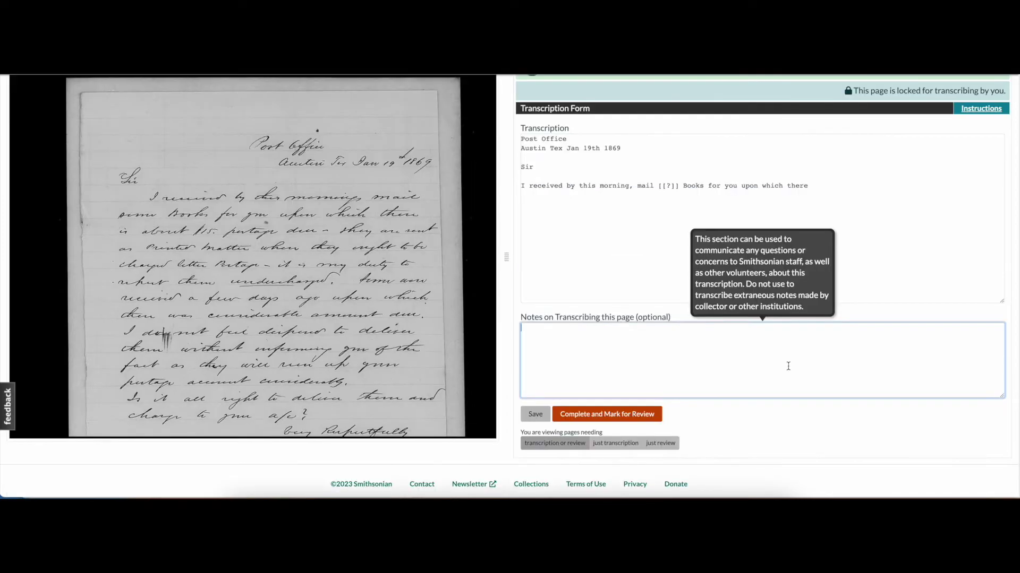
text(unsure of the word before "Books)
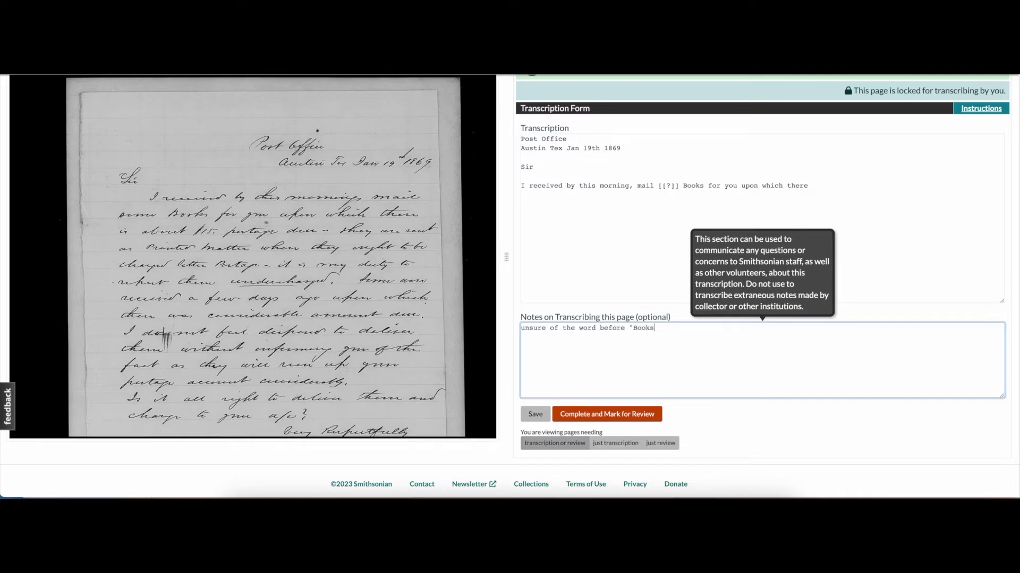
text(")
click(725, 422)
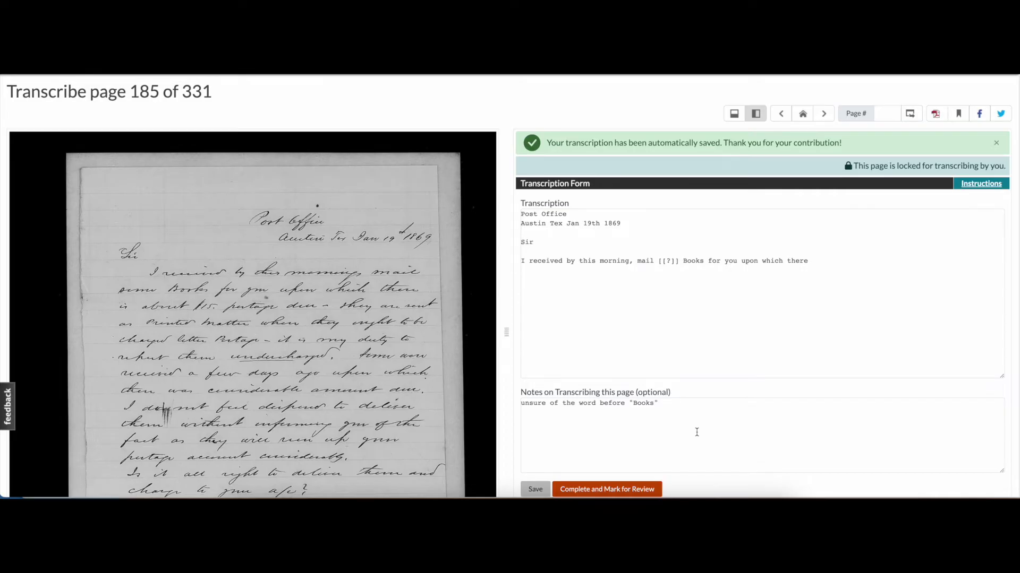
Save the partial transcription together with its note
scroll(697, 432, down, 3)
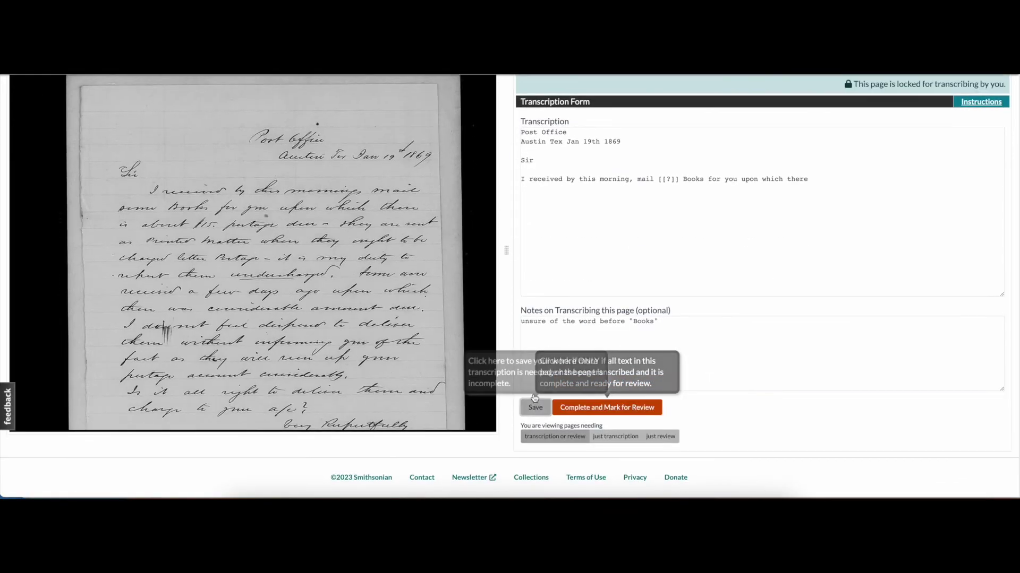
click(536, 409)
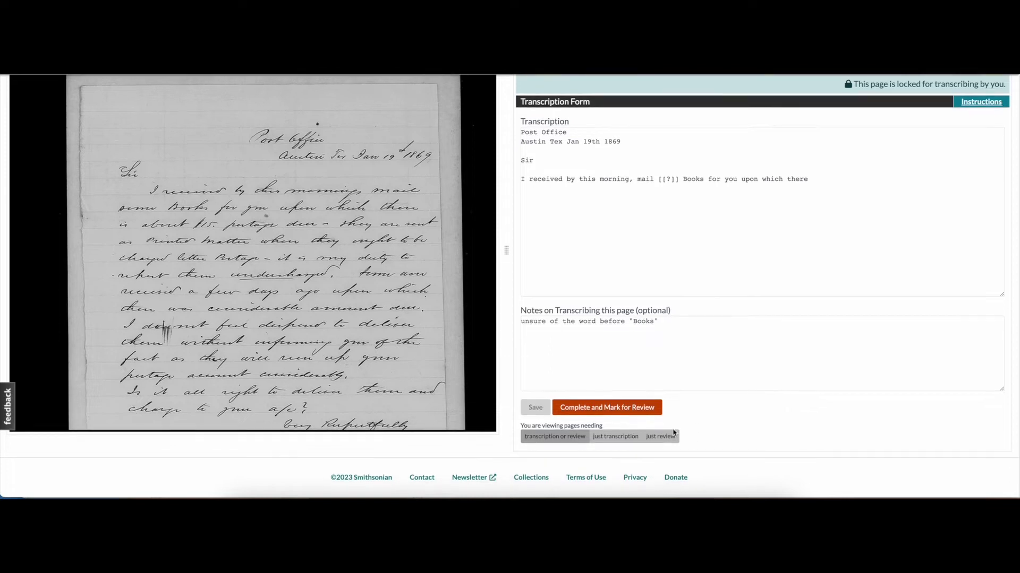
click(536, 411)
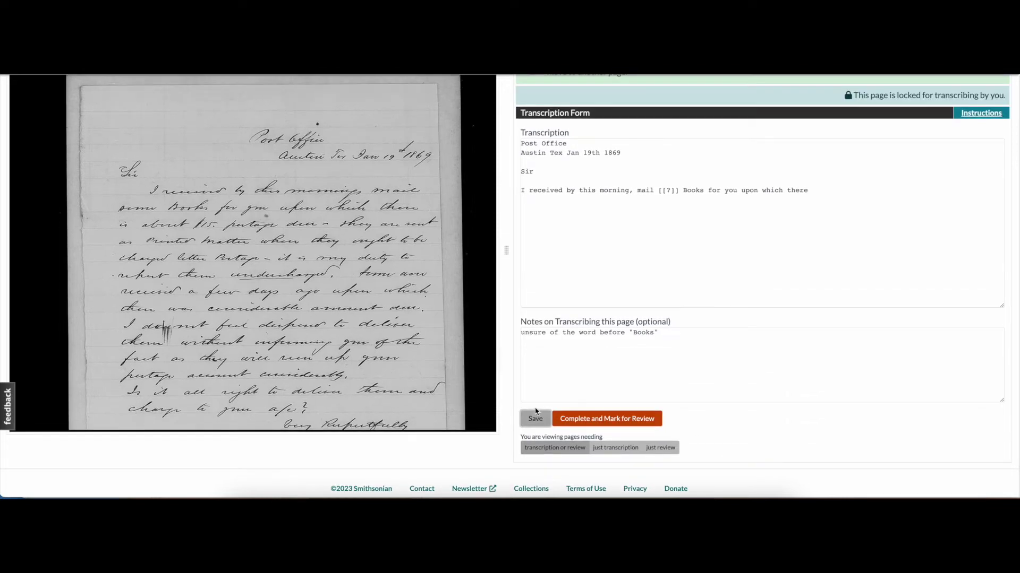
Filter the Mississippi Field Offices project to Review pages and open page 7 of 258
drag(374, 419, 368, 375)
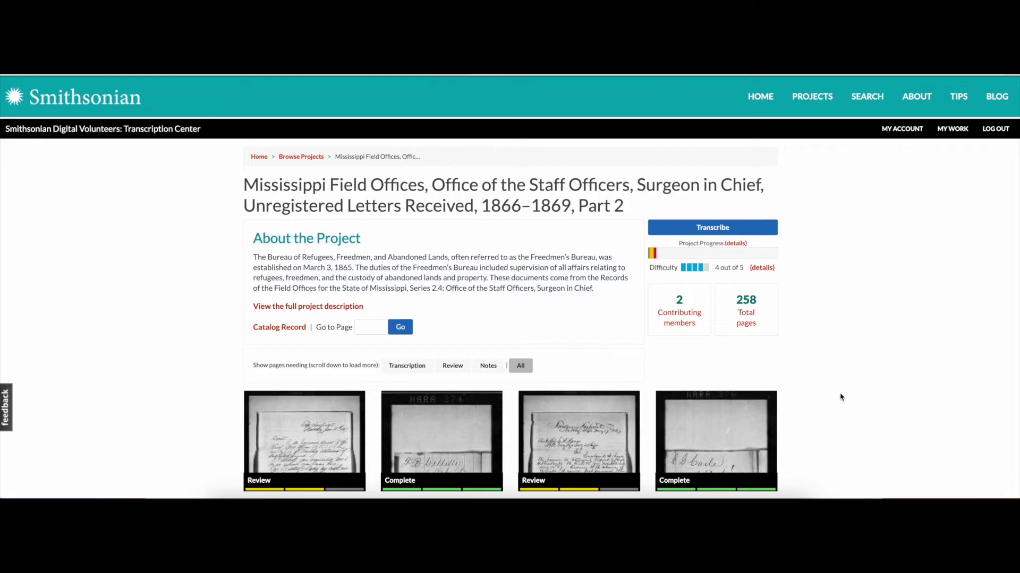
scroll(842, 396, down, 3)
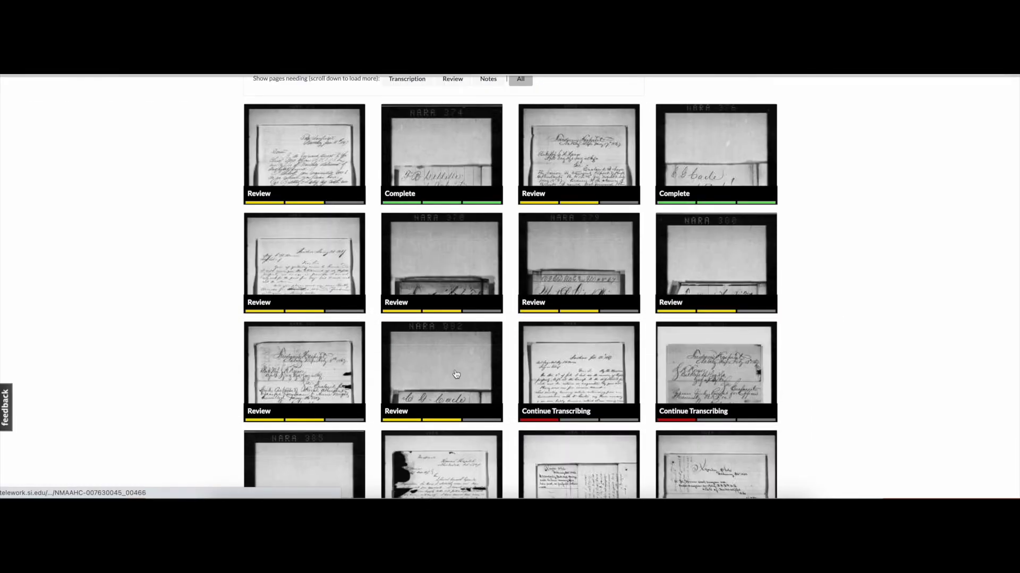
scroll(455, 374, up, 3)
click(449, 223)
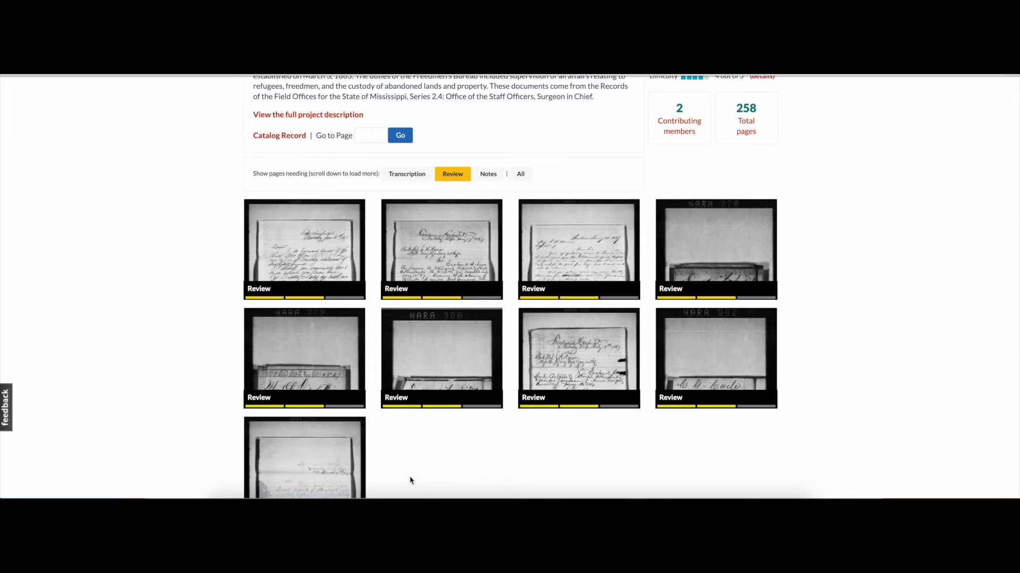
click(423, 271)
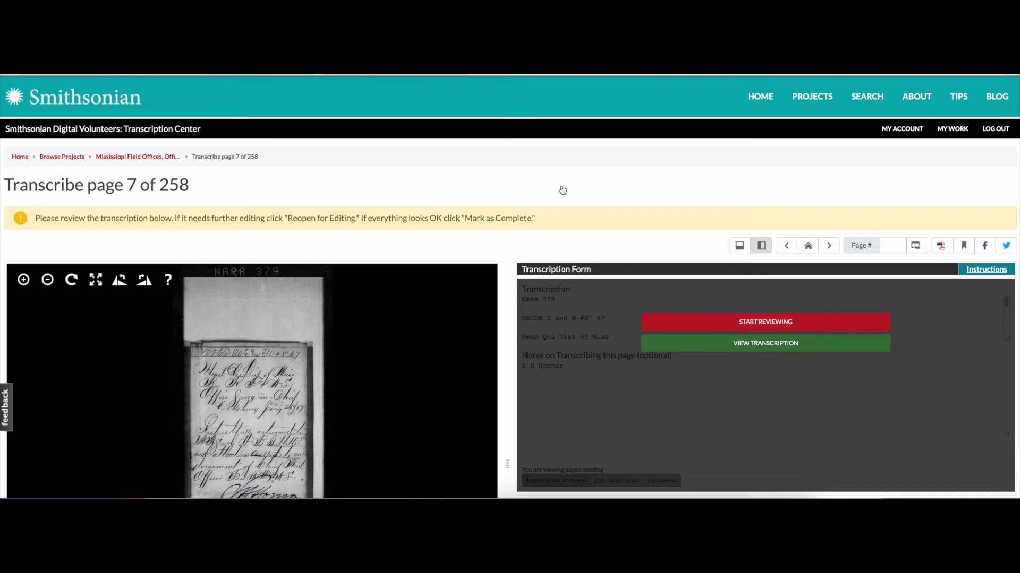
scroll(562, 189, down, 1)
scroll(561, 189, down, 1)
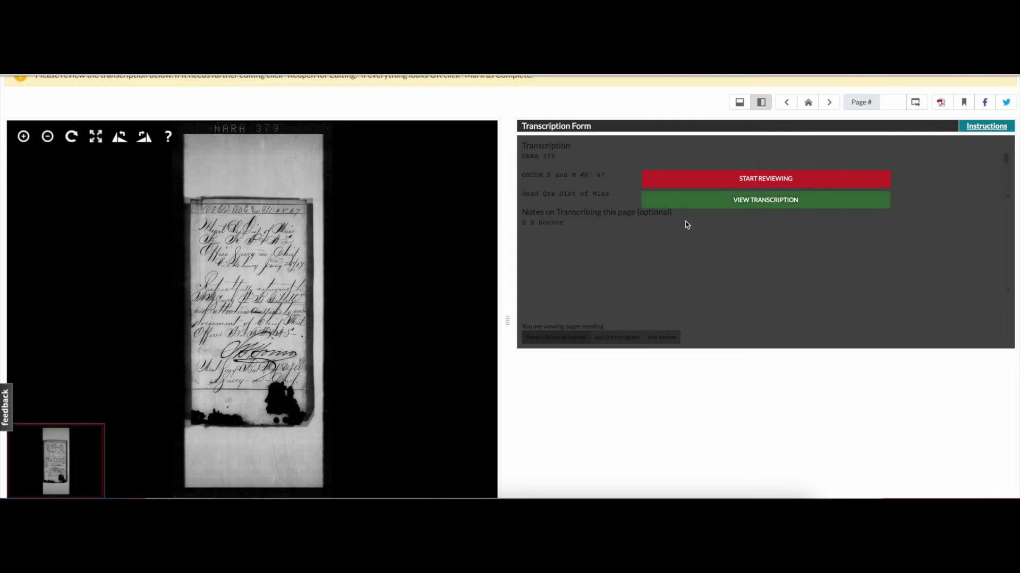
click(753, 179)
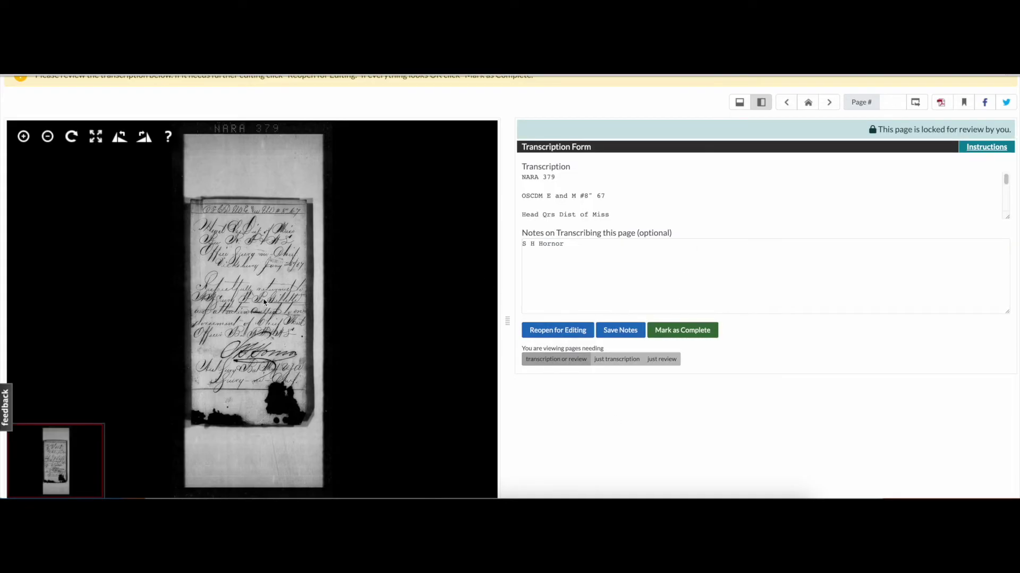
triple_click(610, 246)
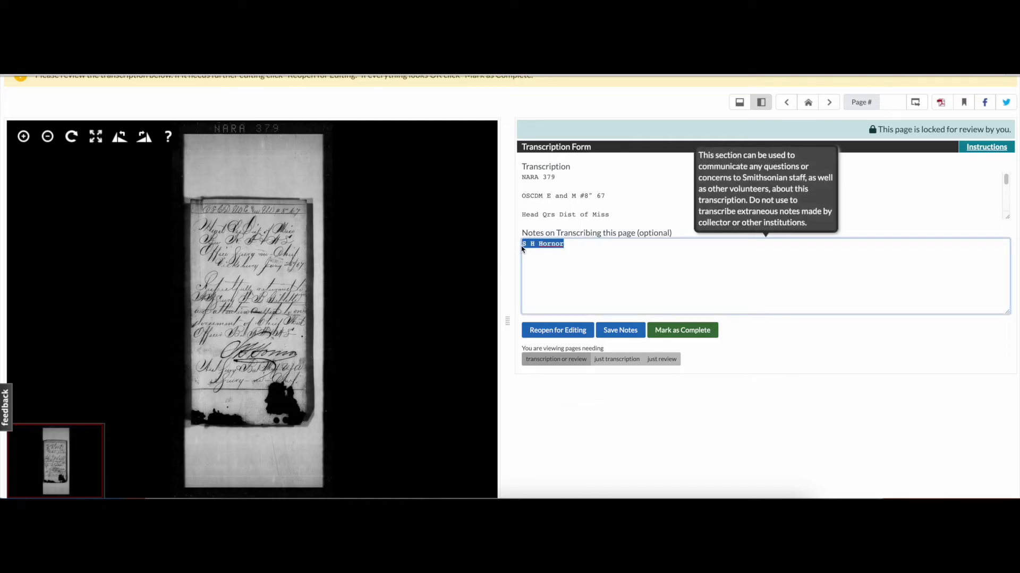
click(598, 264)
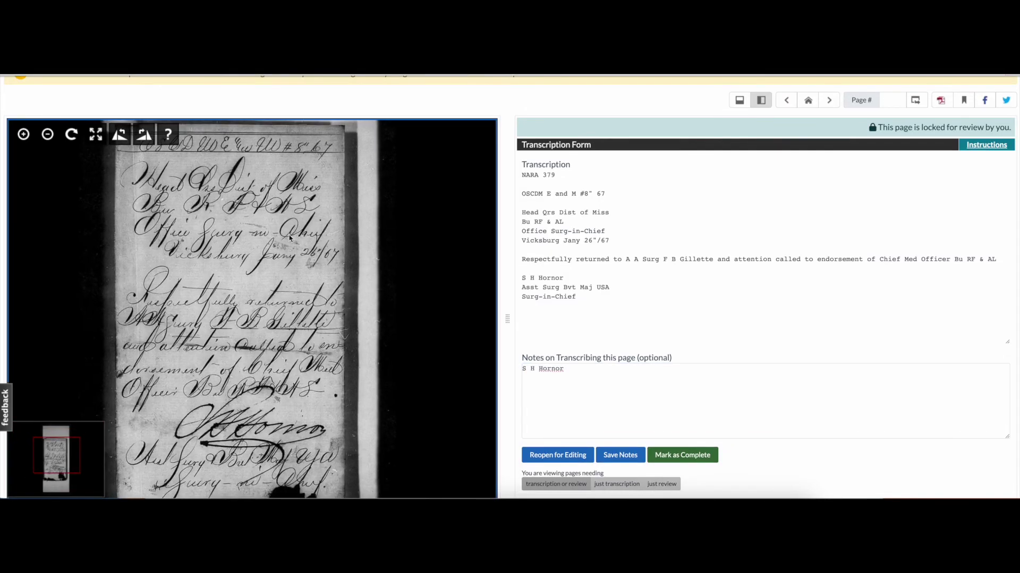
Pan across the zoomed letter to compare its lower lines with the transcription
drag(375, 286, 401, 267)
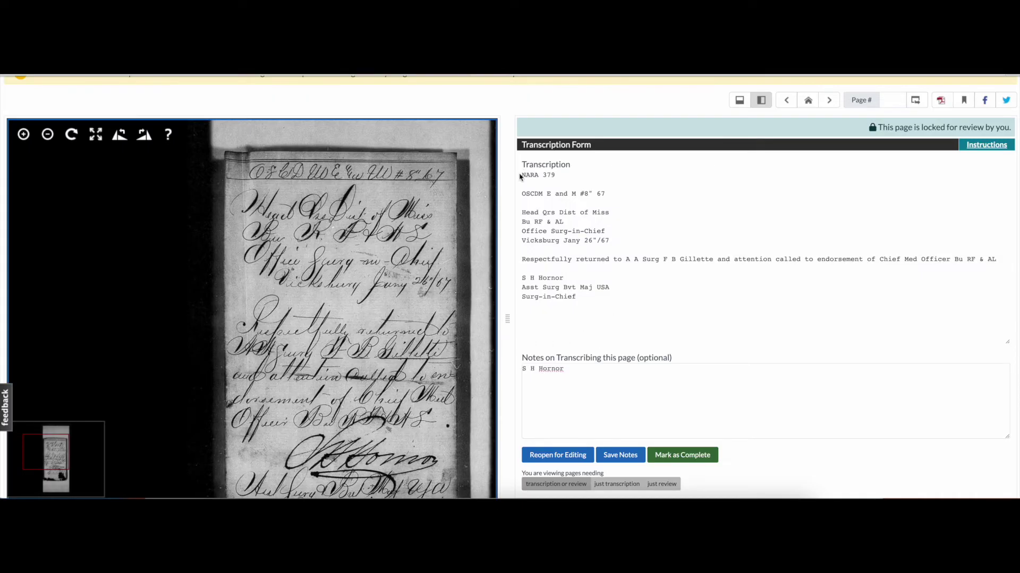
drag(391, 274, 381, 169)
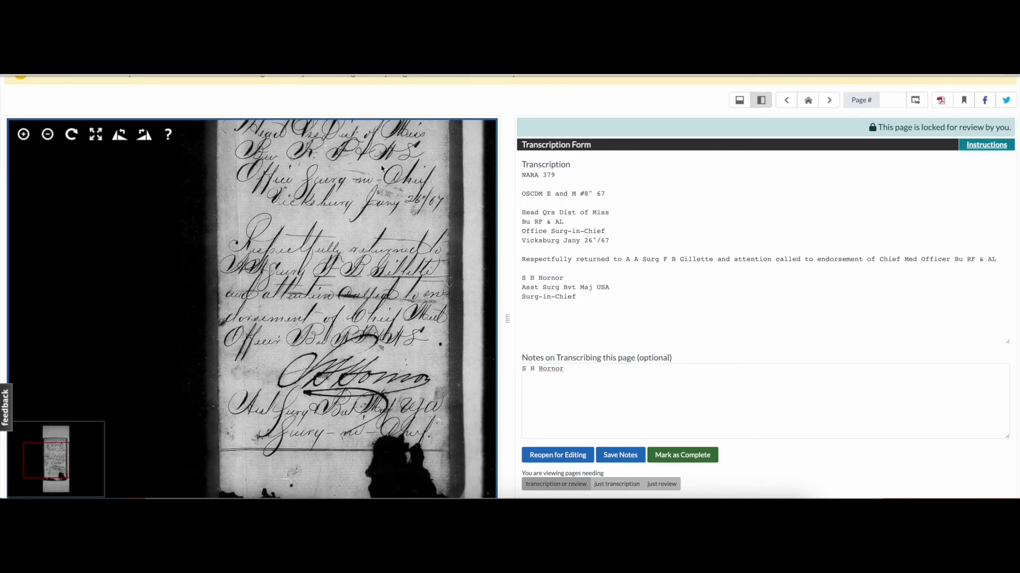
drag(382, 169, 380, 137)
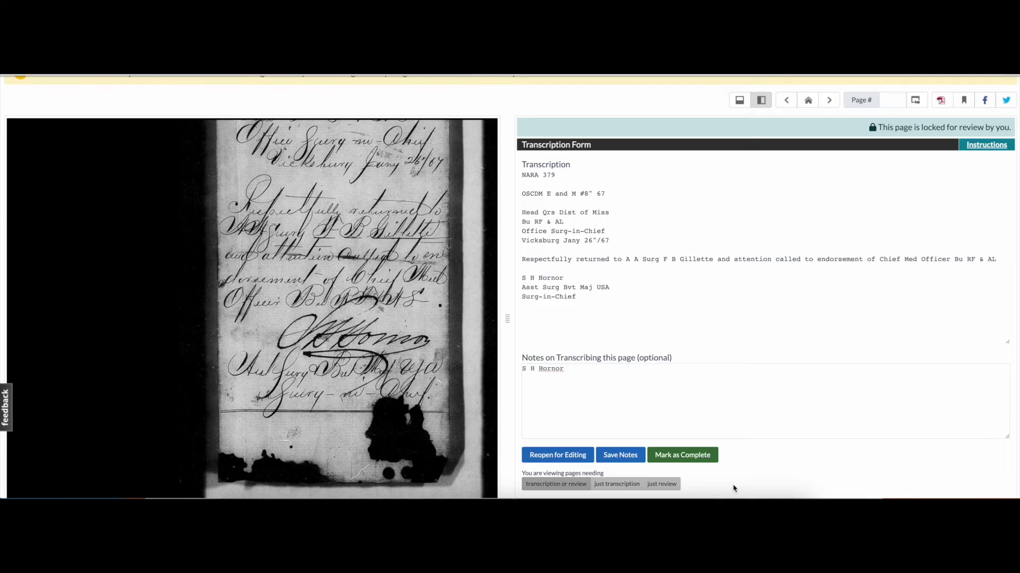
click(733, 414)
key(Return)
key(Return)
text(Unsure of )
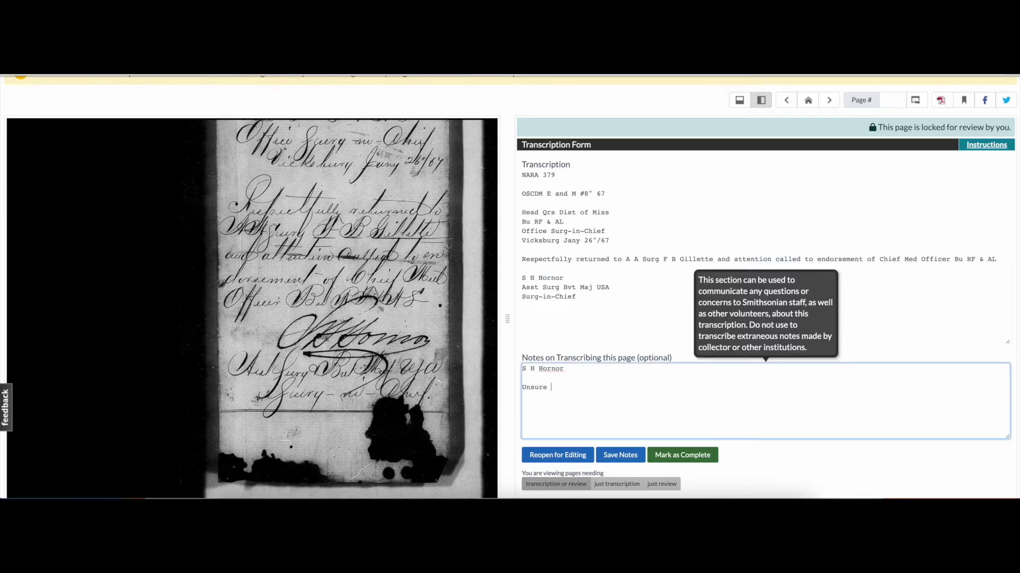
text(blast word on the bottom")
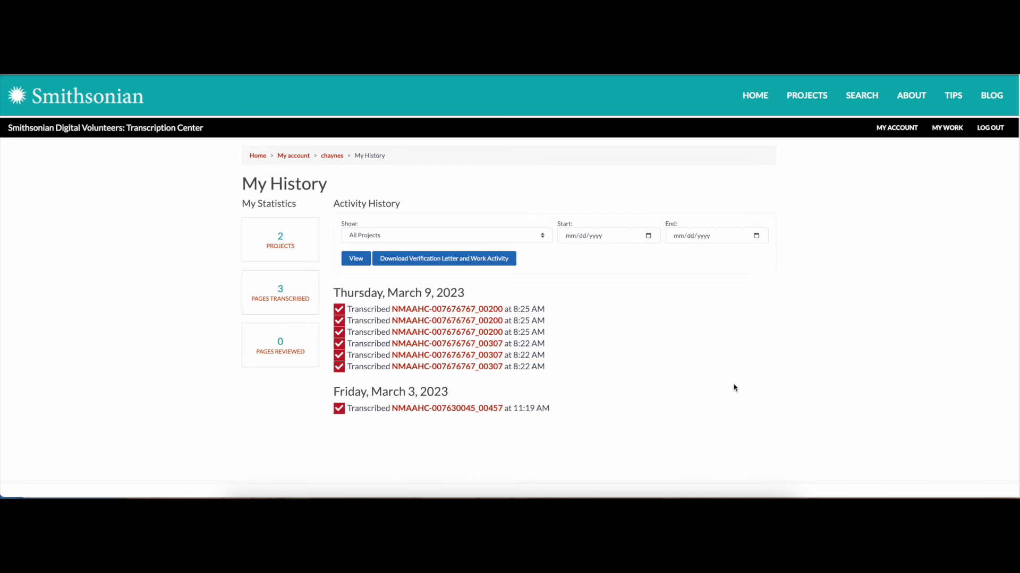
Download the verification letter and work activity from My History
click(472, 264)
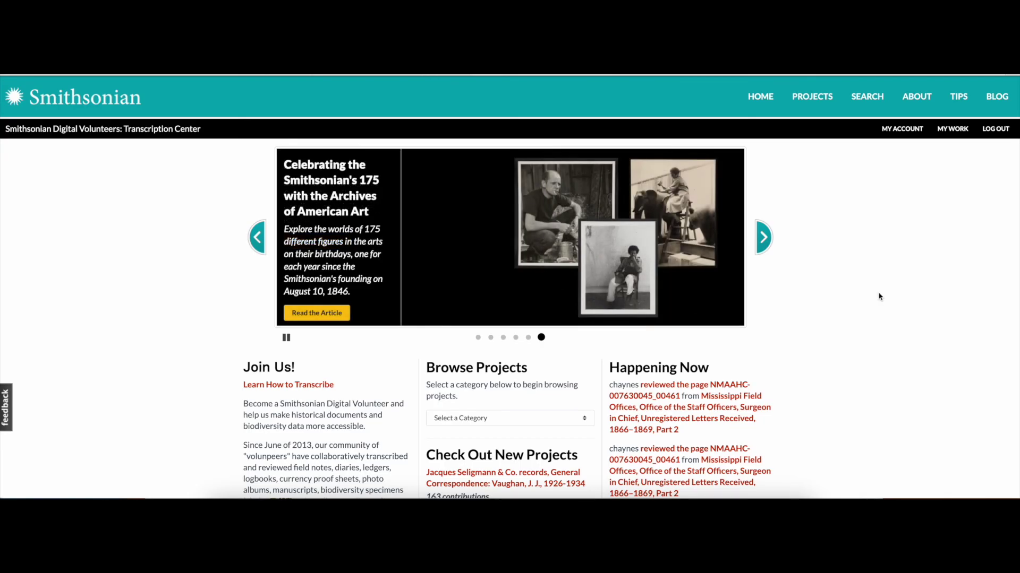
Search the site for 'Frederick Douglass' and expand the Museums and Archives filter list
click(871, 99)
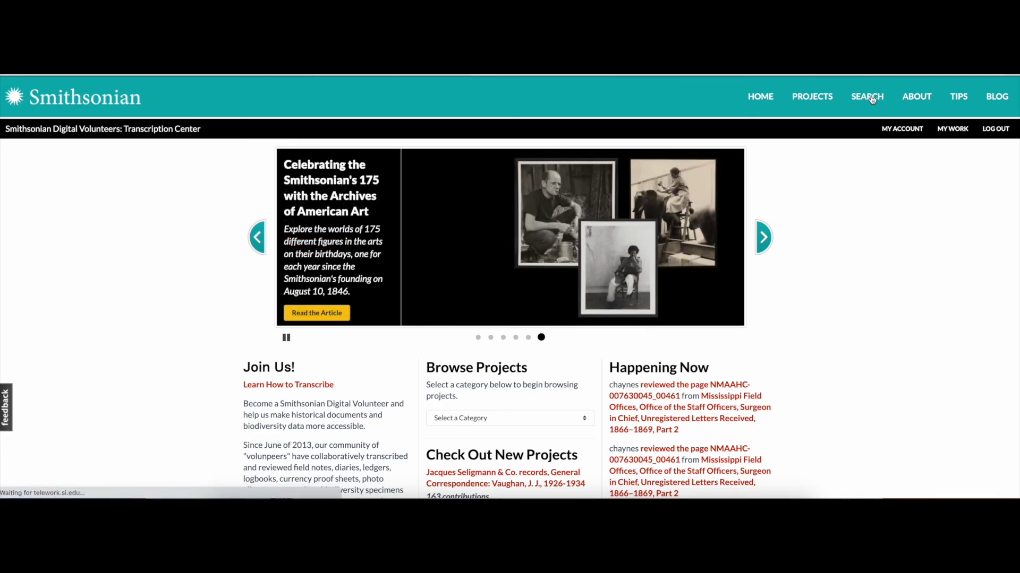
click(304, 210)
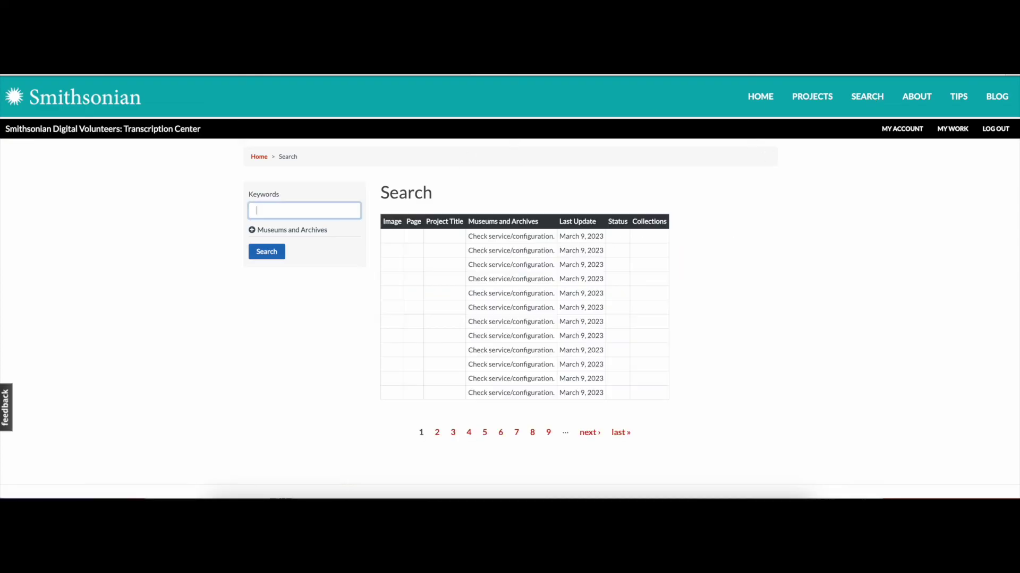
text(Frederick Dou)
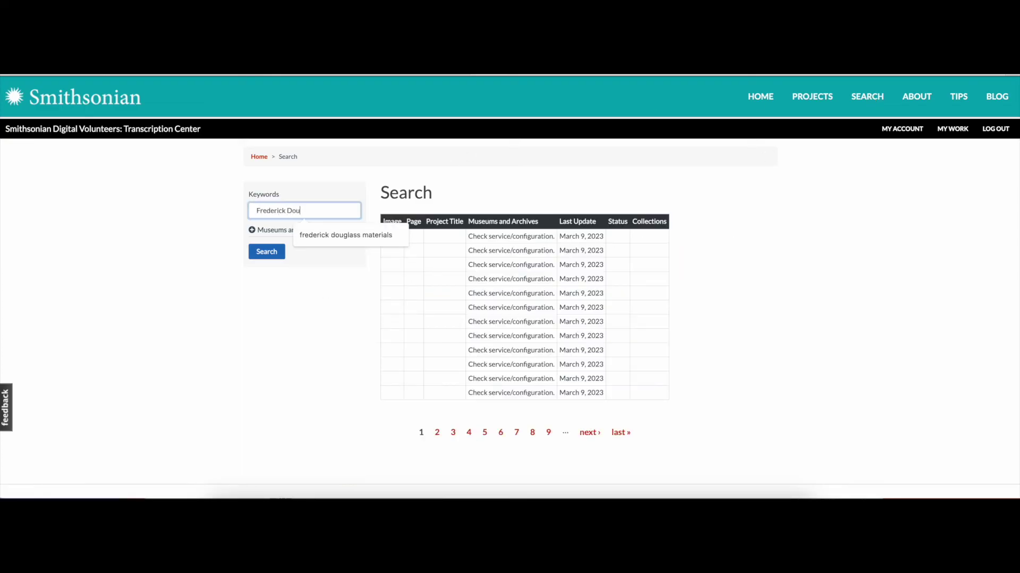
text(glass)
click(275, 257)
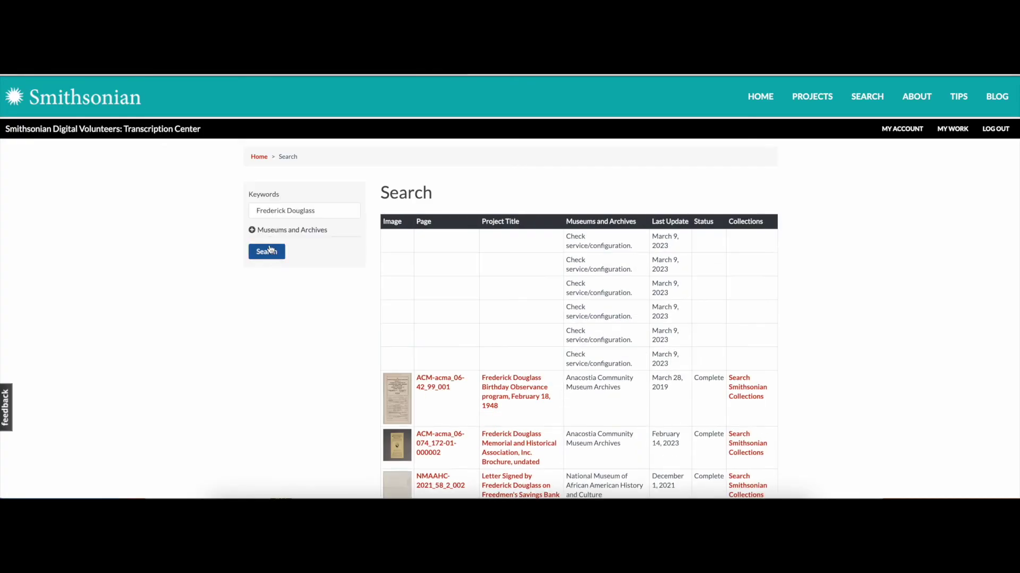
click(257, 231)
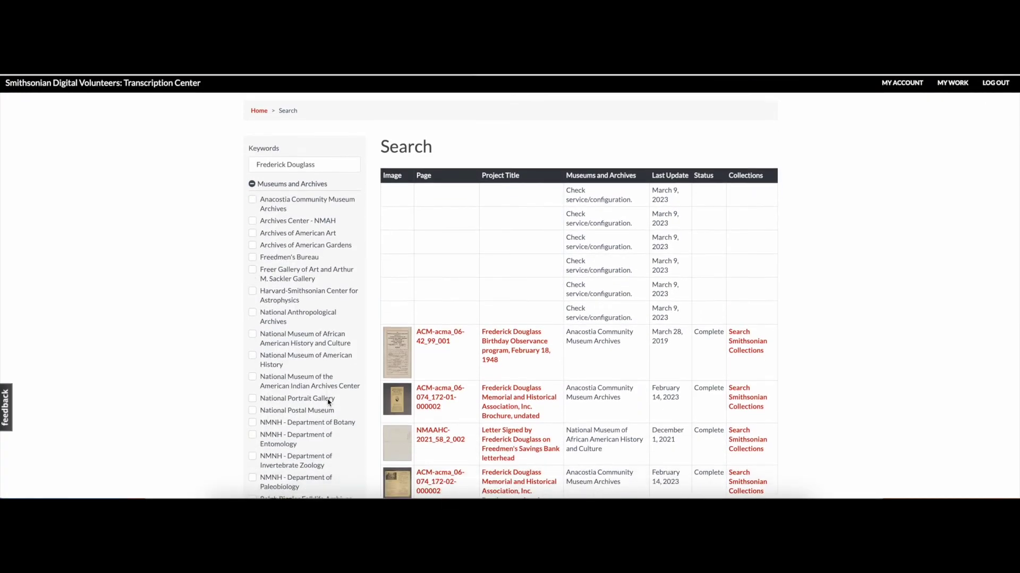
scroll(329, 402, down, 5)
scroll(328, 402, up, 5)
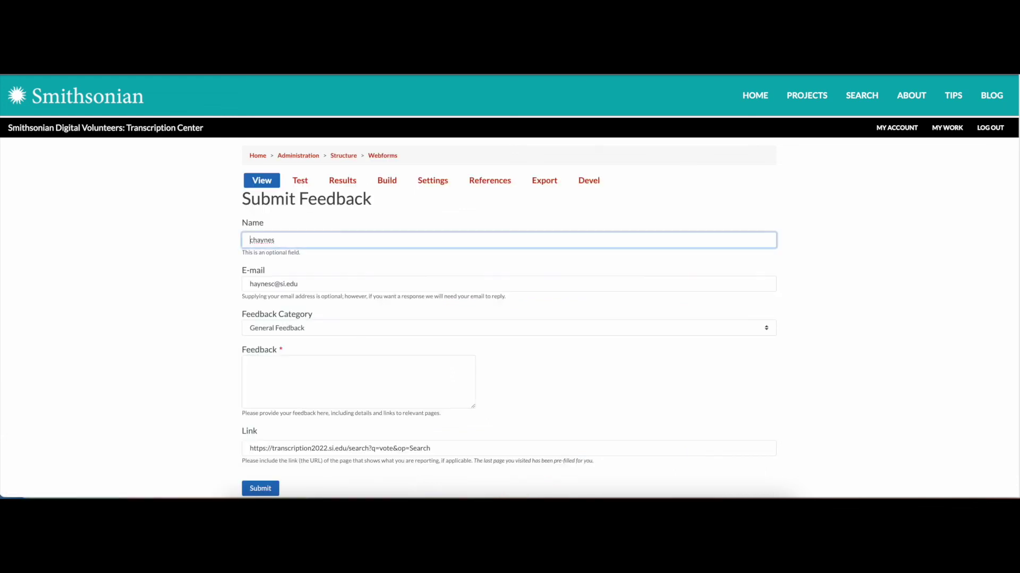
Return to the home page and open the Share #MyTCStory form from its bottom section
click(110, 100)
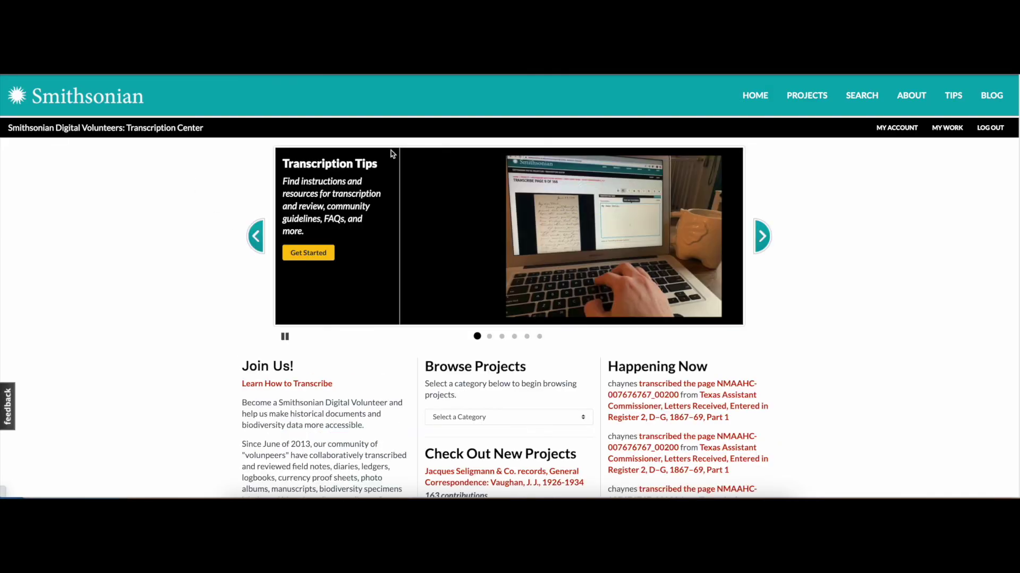
scroll(965, 313, down, 6)
scroll(707, 454, down, 2)
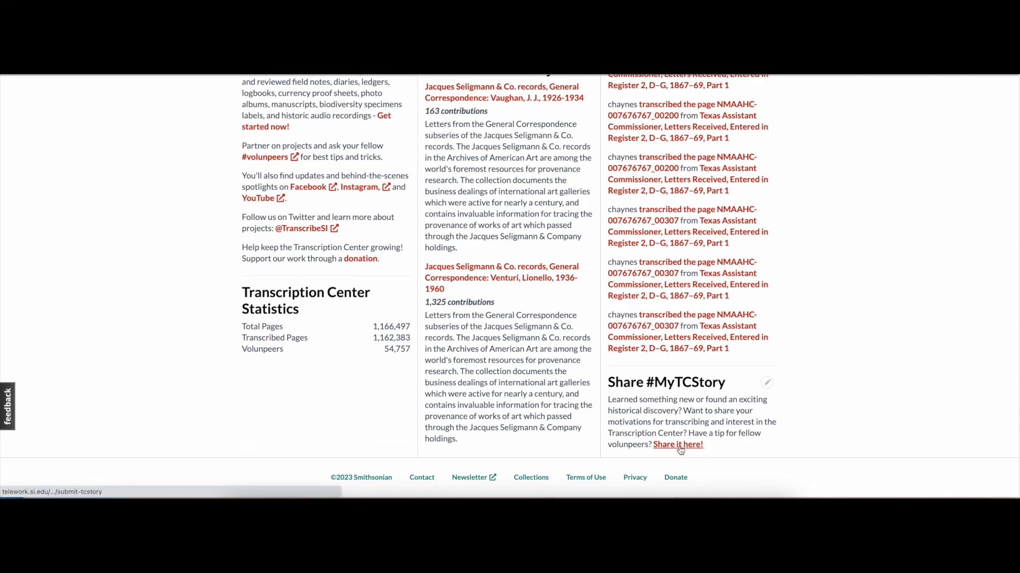
click(680, 446)
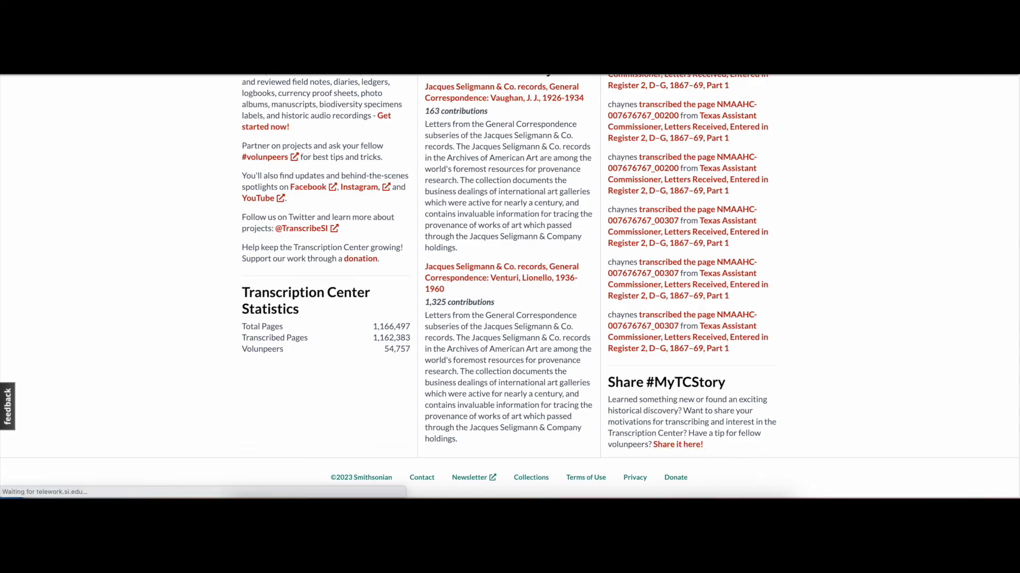